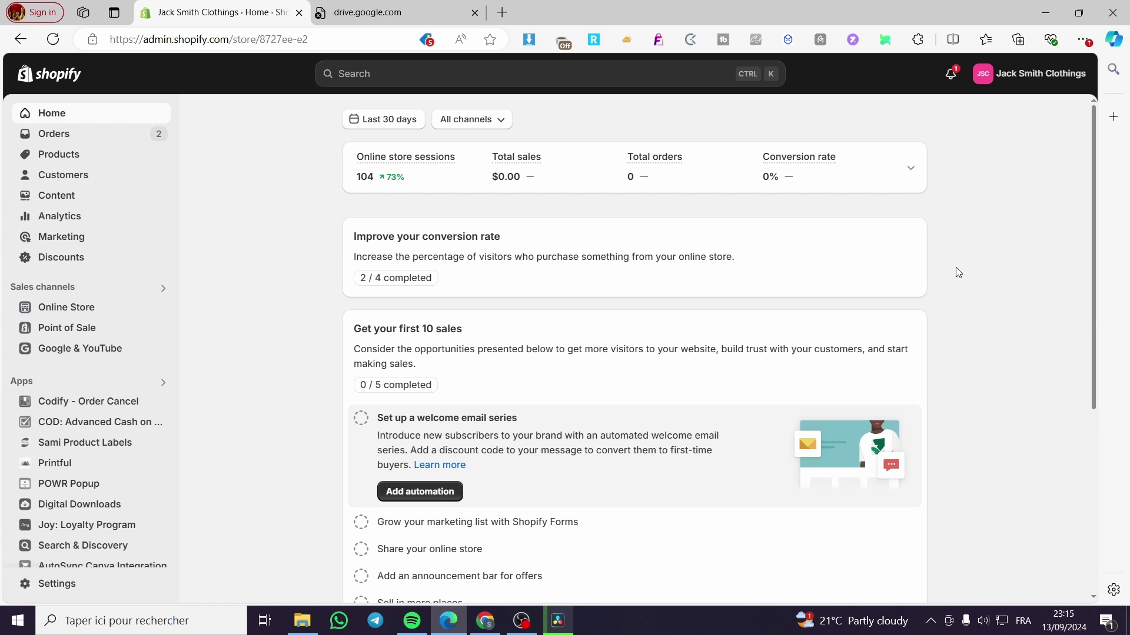
# Search the Shopify App Store for 'Parcel Order tracking' from the admin search bar.
pyautogui.moveTo(903, 265)
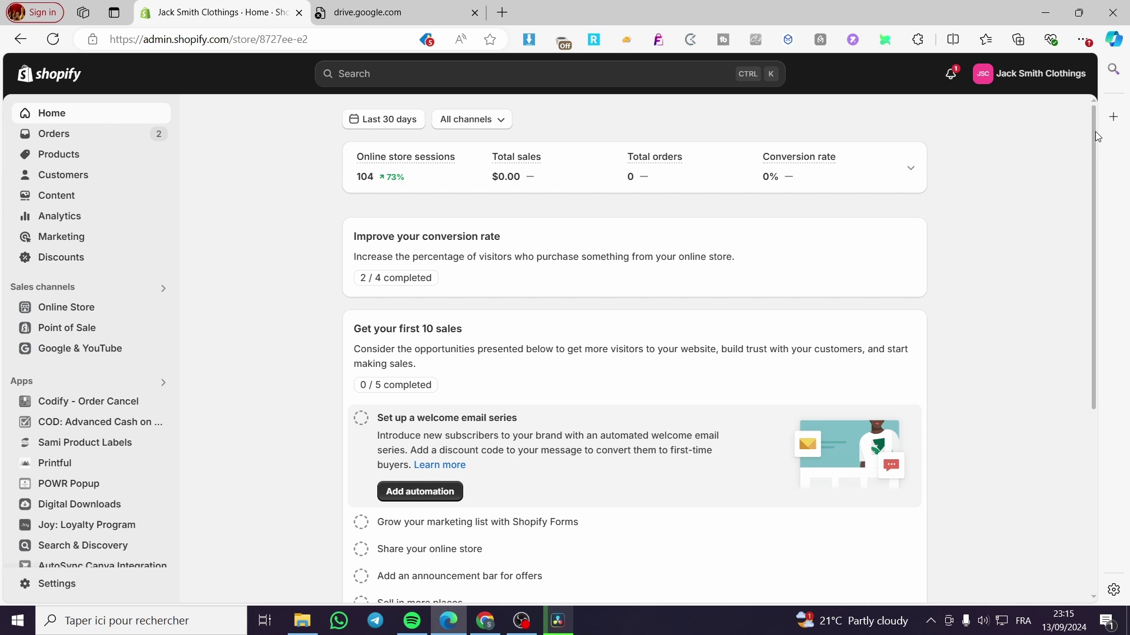
pyautogui.moveTo(1093, 133); pyautogui.dragTo(1011, 133)
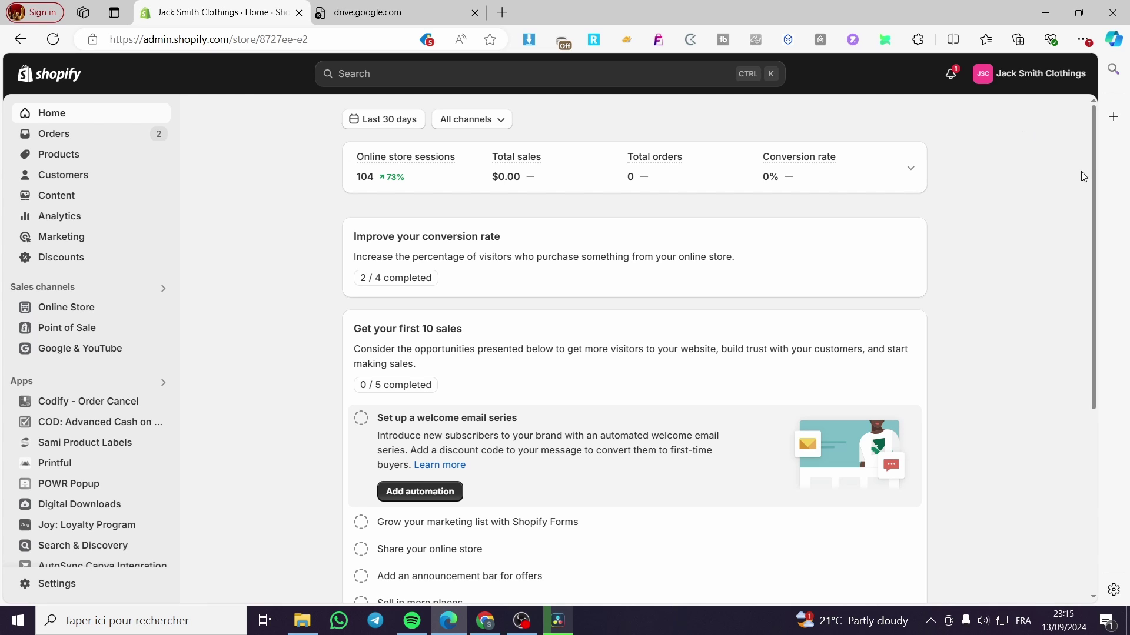
pyautogui.moveTo(1093, 126); pyautogui.dragTo(1073, 108)
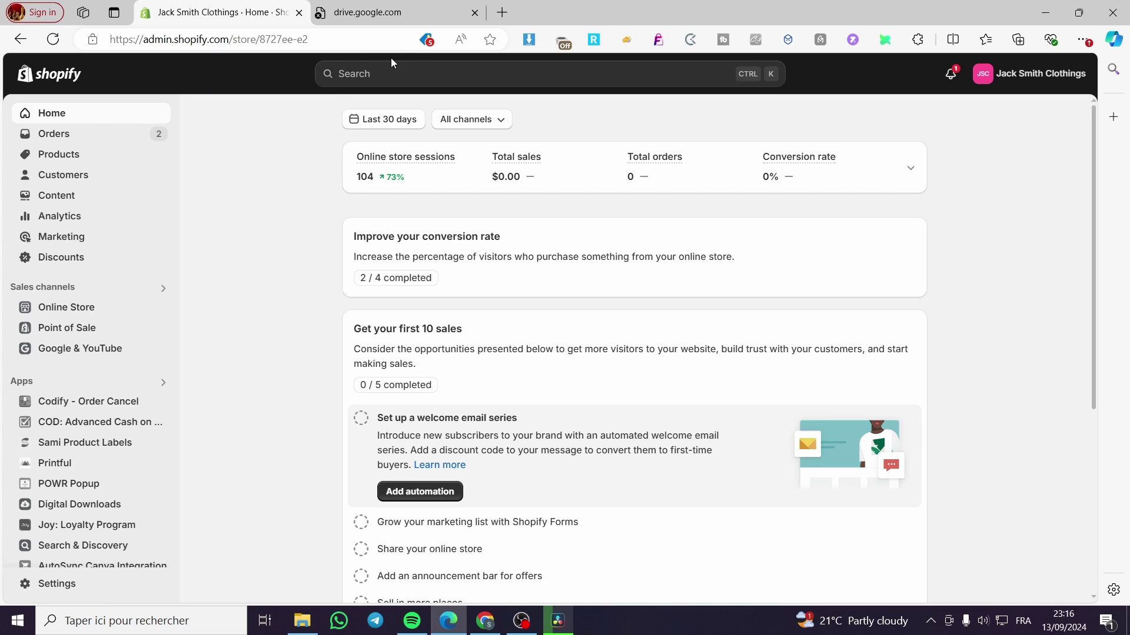
pyautogui.click(358, 83)
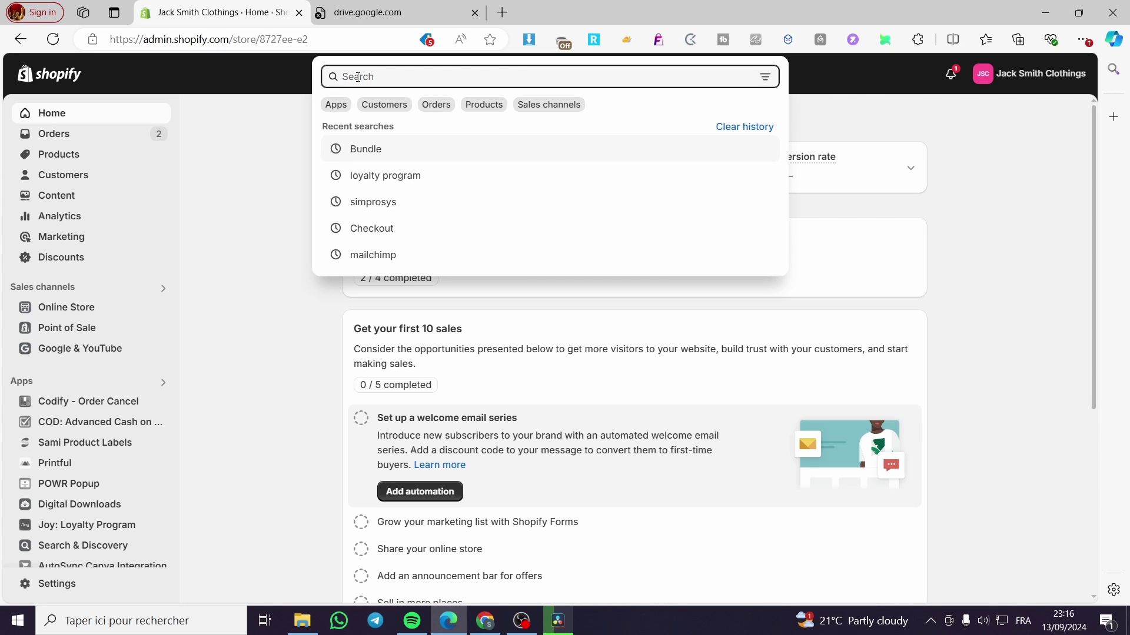
pyautogui.write('Parbezl')
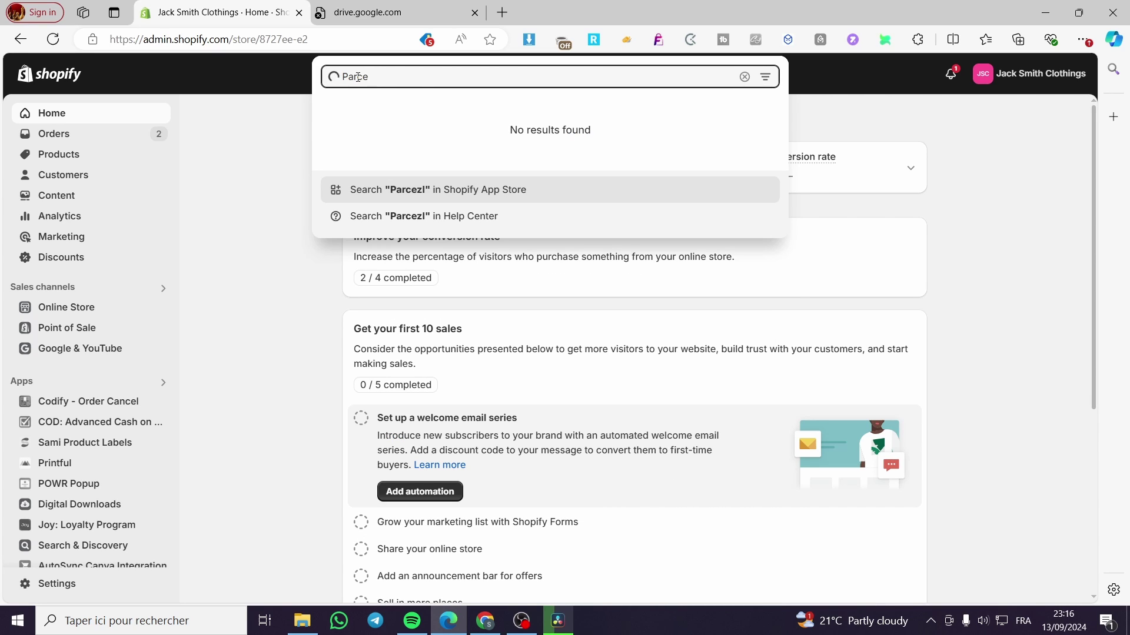
pyautogui.write('l')
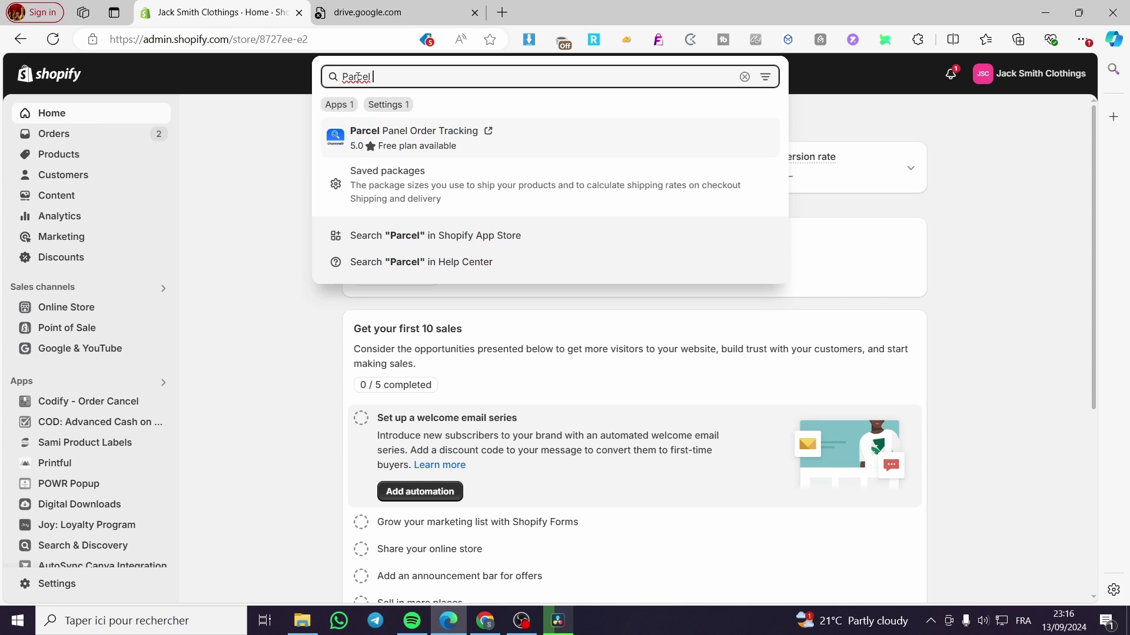
pyautogui.write(' Or')
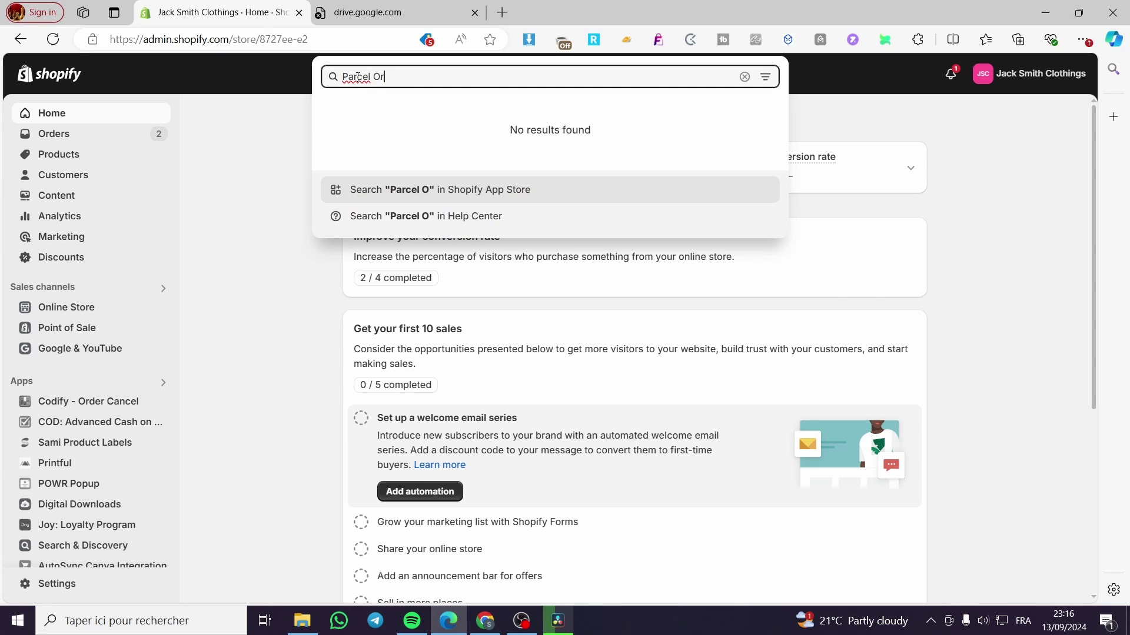
pyautogui.write('der tracking')
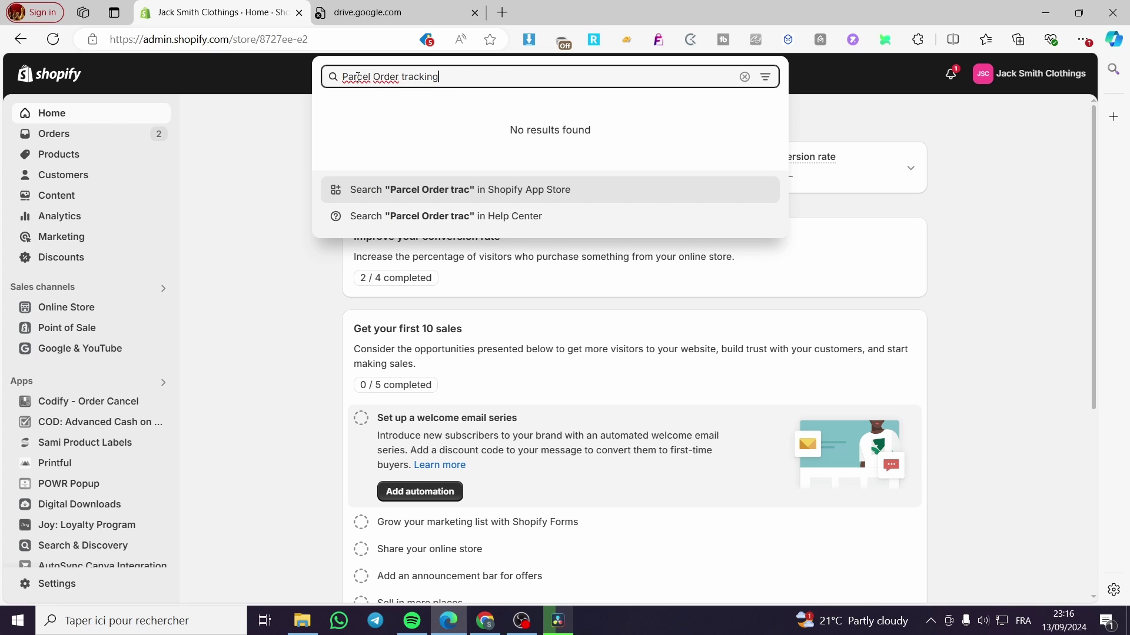
pyautogui.click(492, 194)
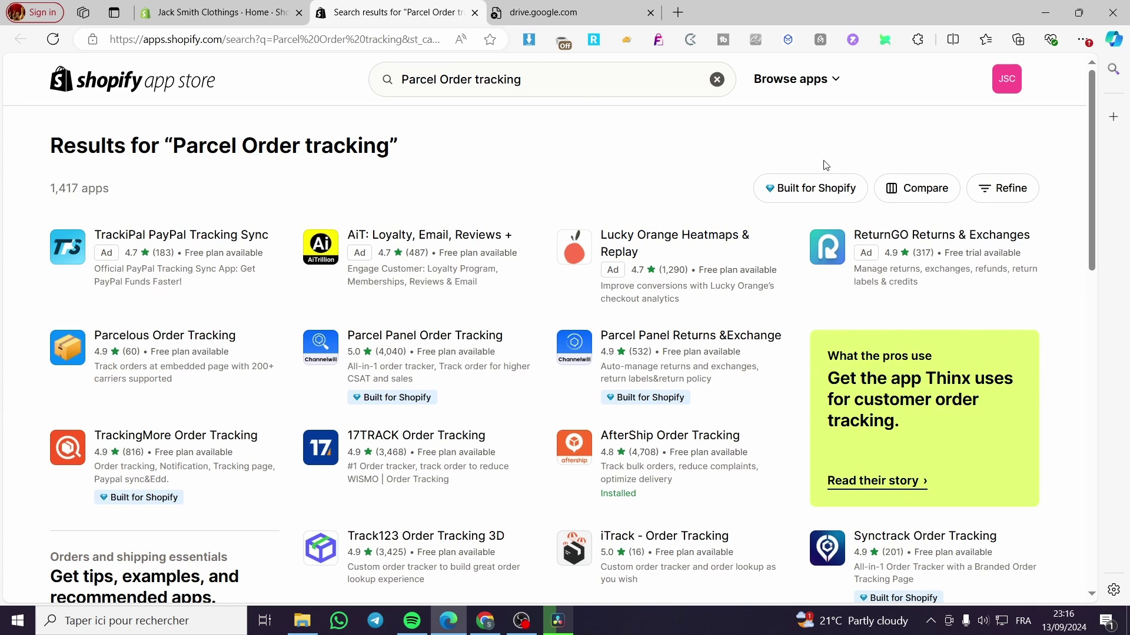
# Open the Parcel Panel Order Tracking app from the App Store search results.
pyautogui.scroll(-15, 1000, 216)
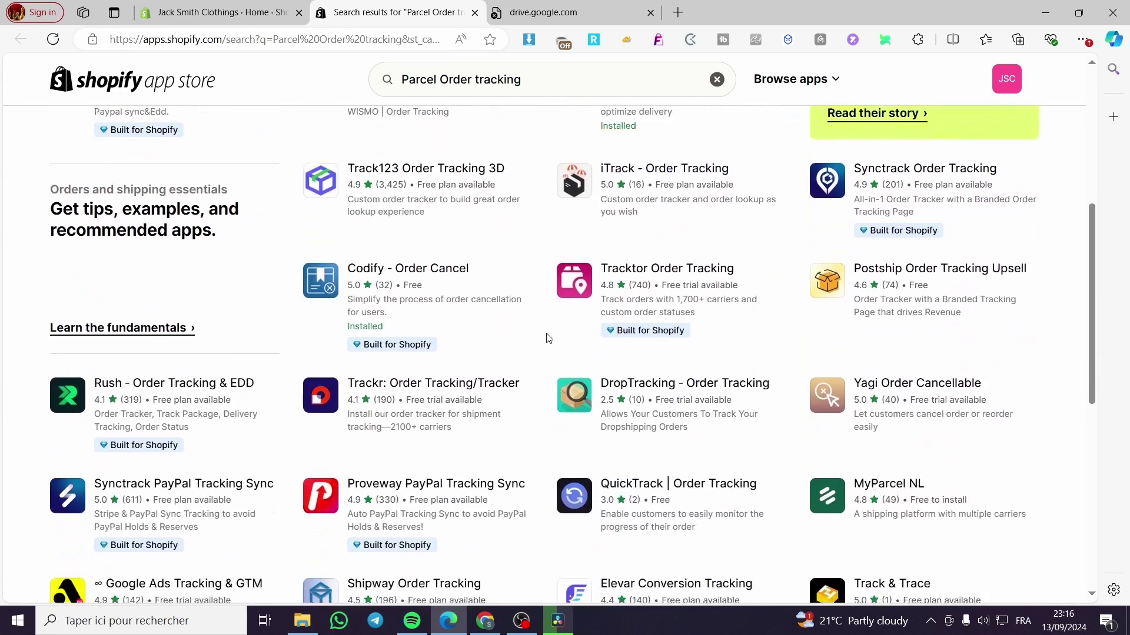
pyautogui.scroll(15, 657, 338)
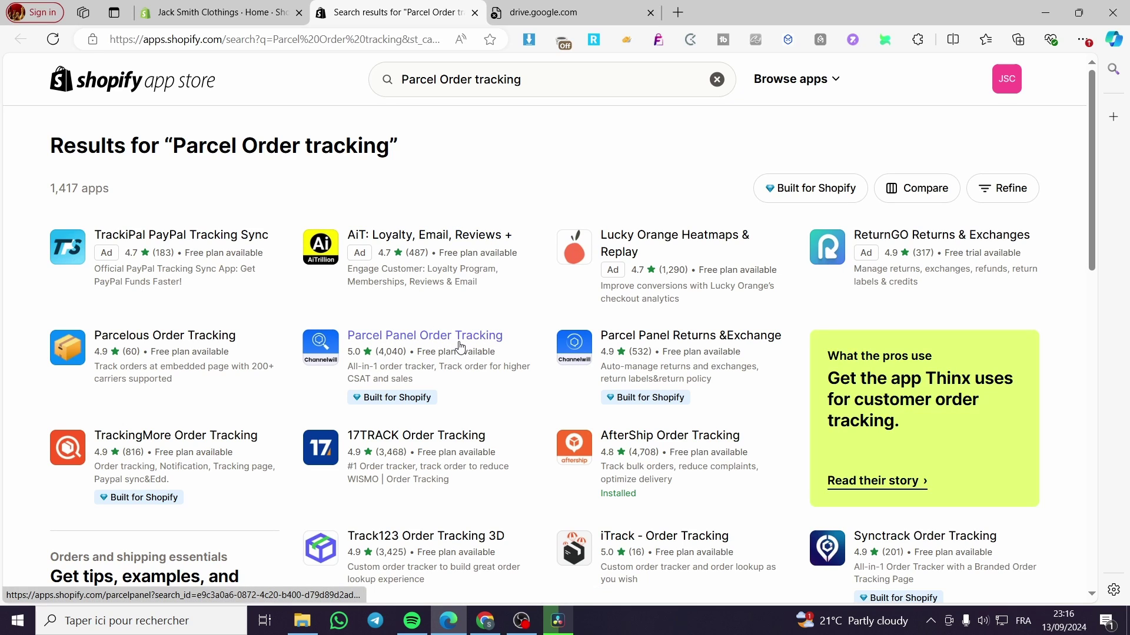
pyautogui.click(461, 347)
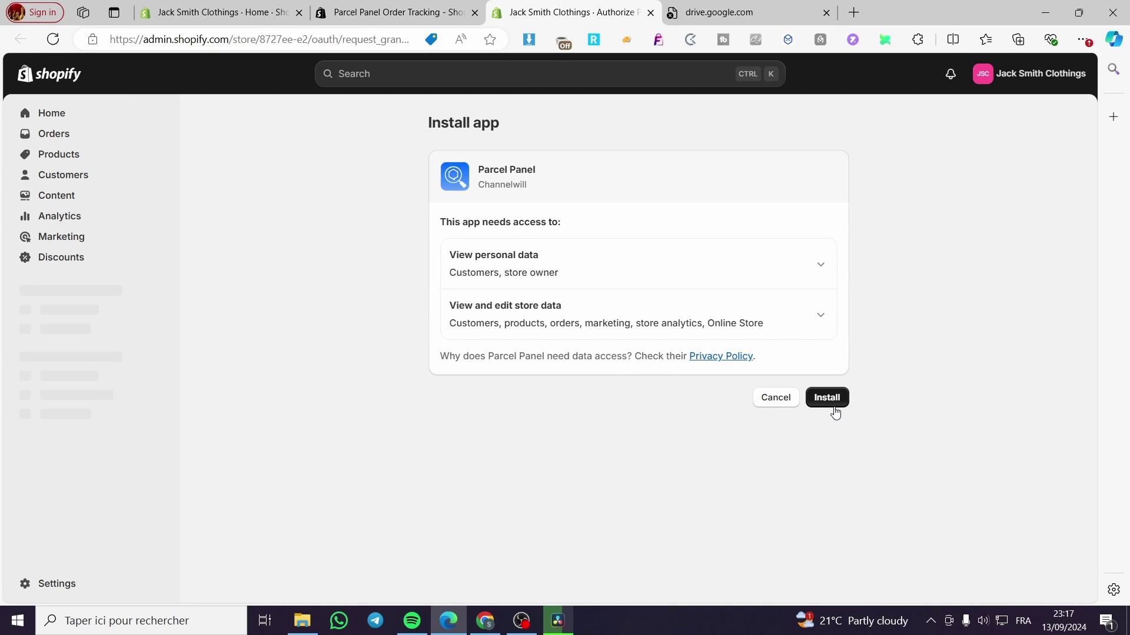
# Approve Parcel Panel's requested customer and store data access to install it.
pyautogui.click(830, 406)
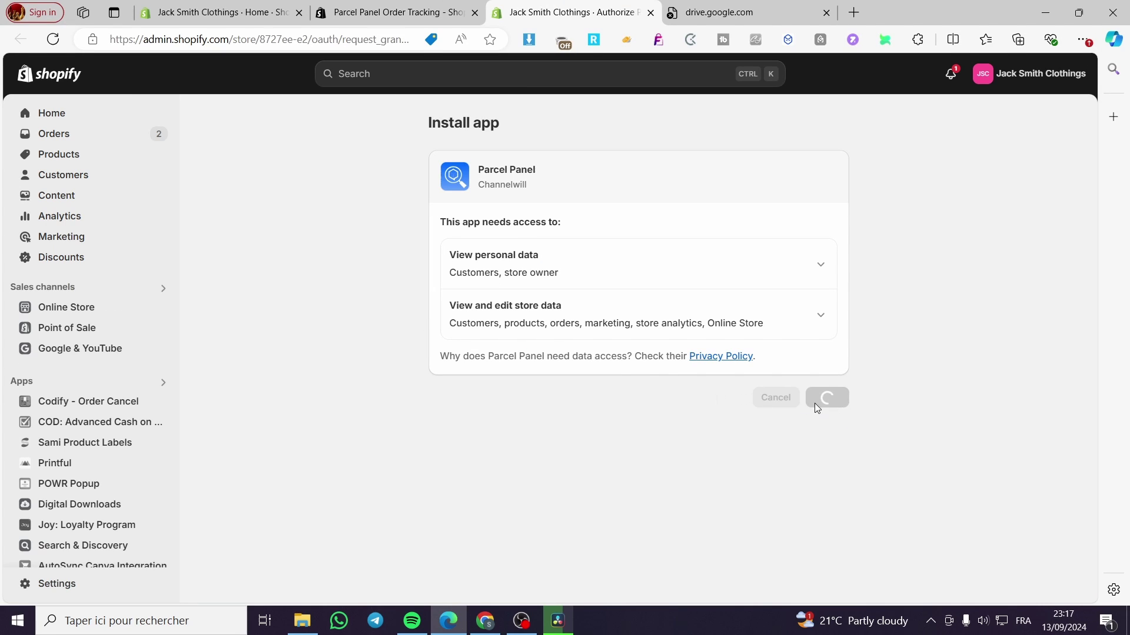
pyautogui.scroll(-4, 117, 438)
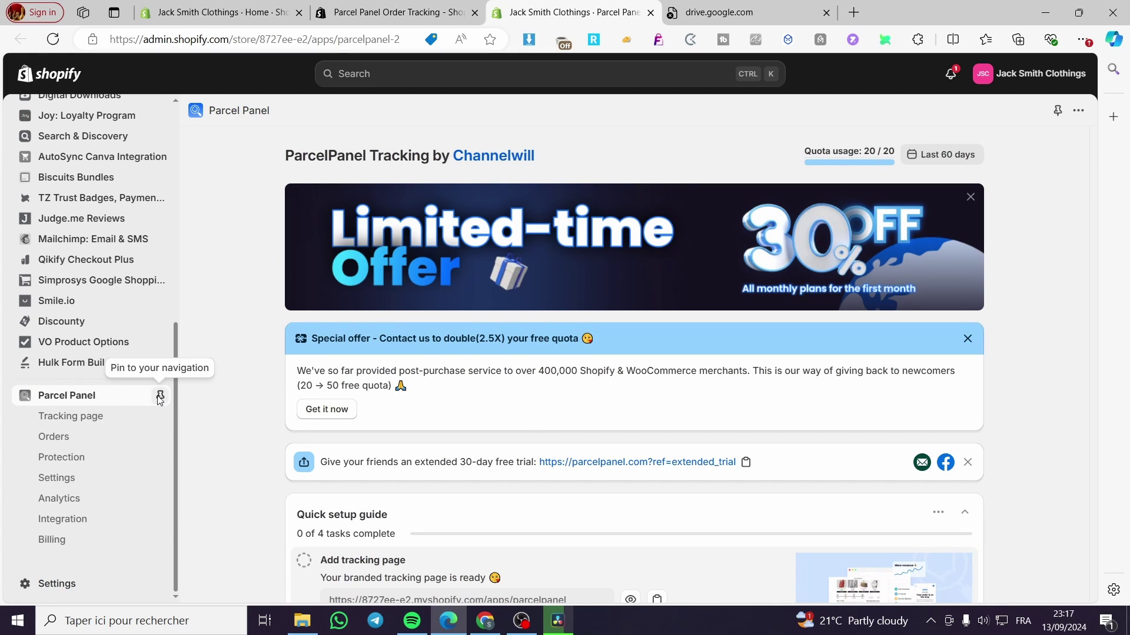
# Pin Parcel Panel to the admin sidebar and scroll to its quick setup guide.
pyautogui.click(159, 399)
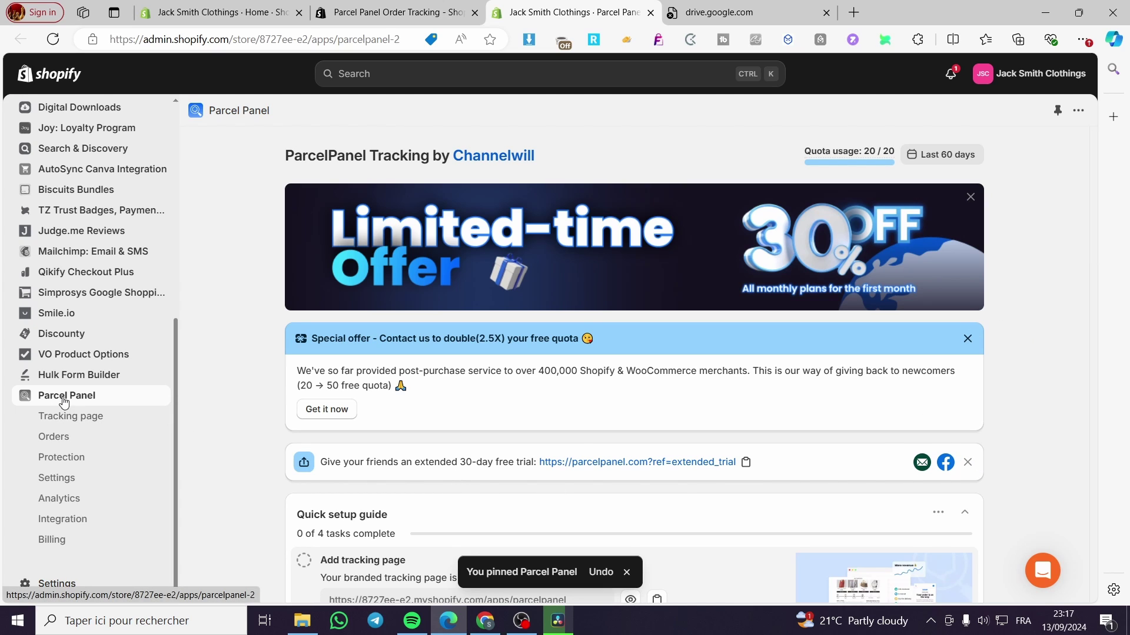
pyautogui.scroll(-2, 574, 443)
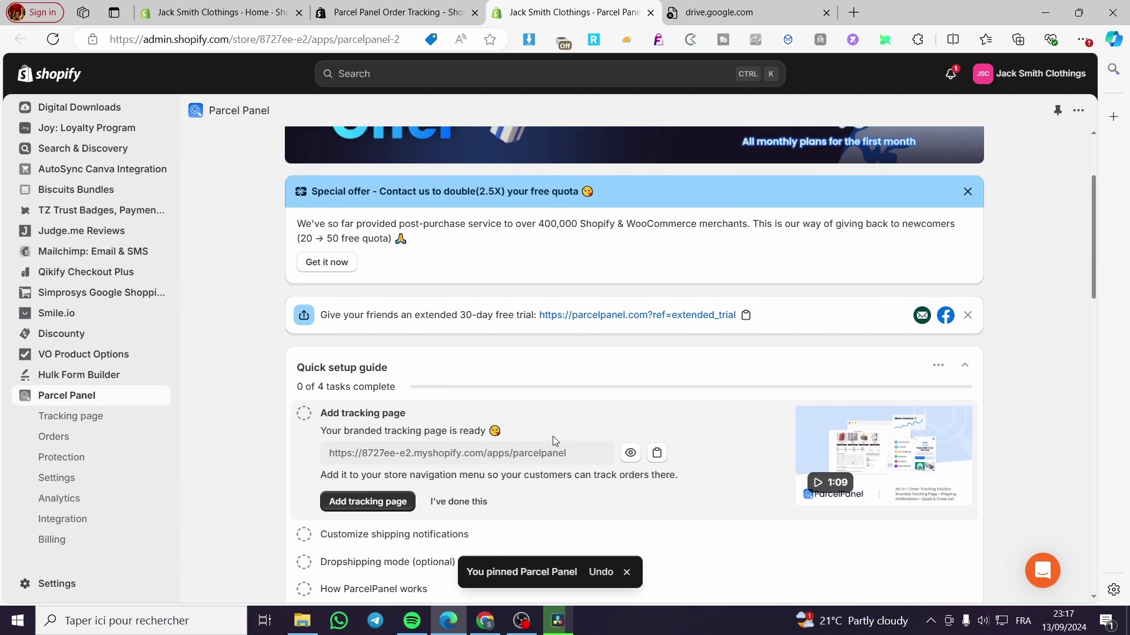
pyautogui.scroll(-2, 444, 429)
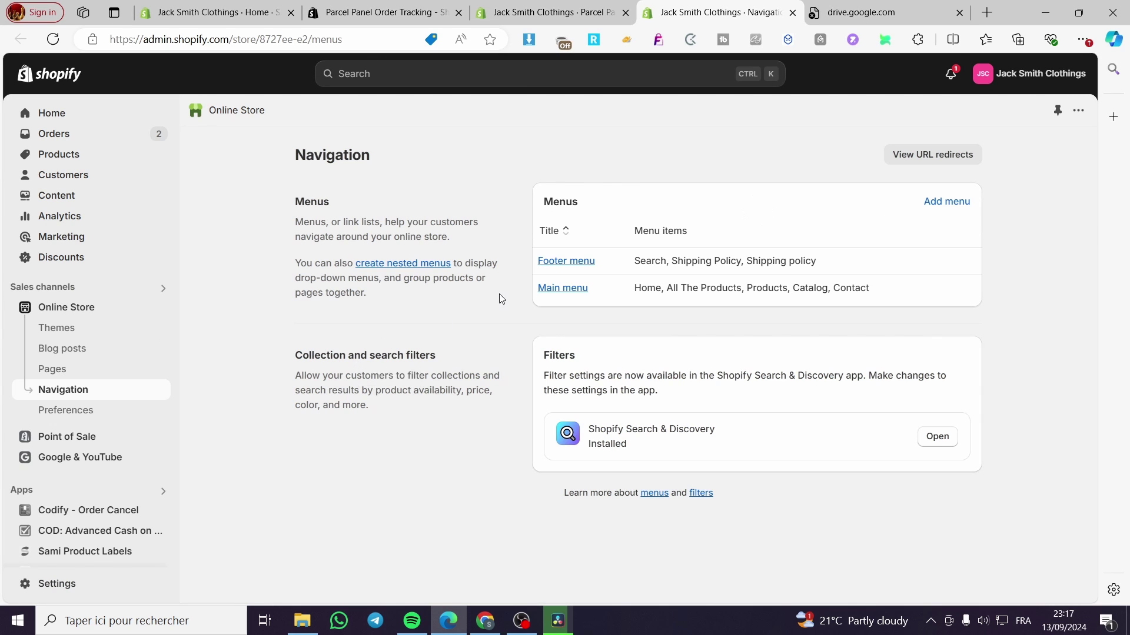
# Copy the tracking page URL in Parcel Panel, then open Main menu from Navigation.
pyautogui.click(550, 12)
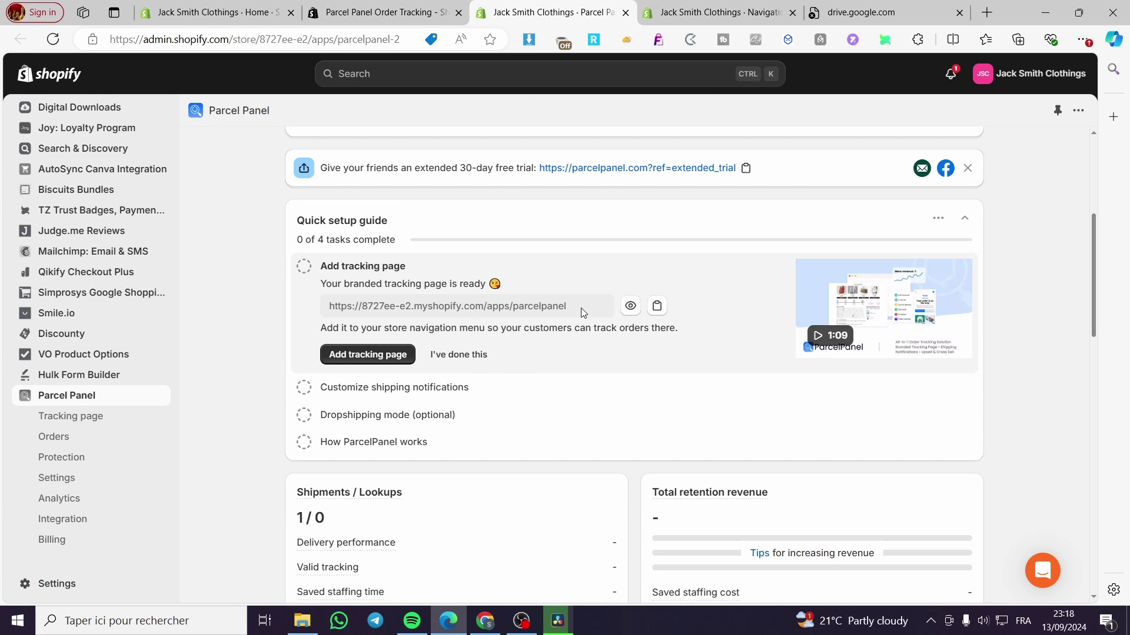
pyautogui.click(657, 305)
pyautogui.click(718, 12)
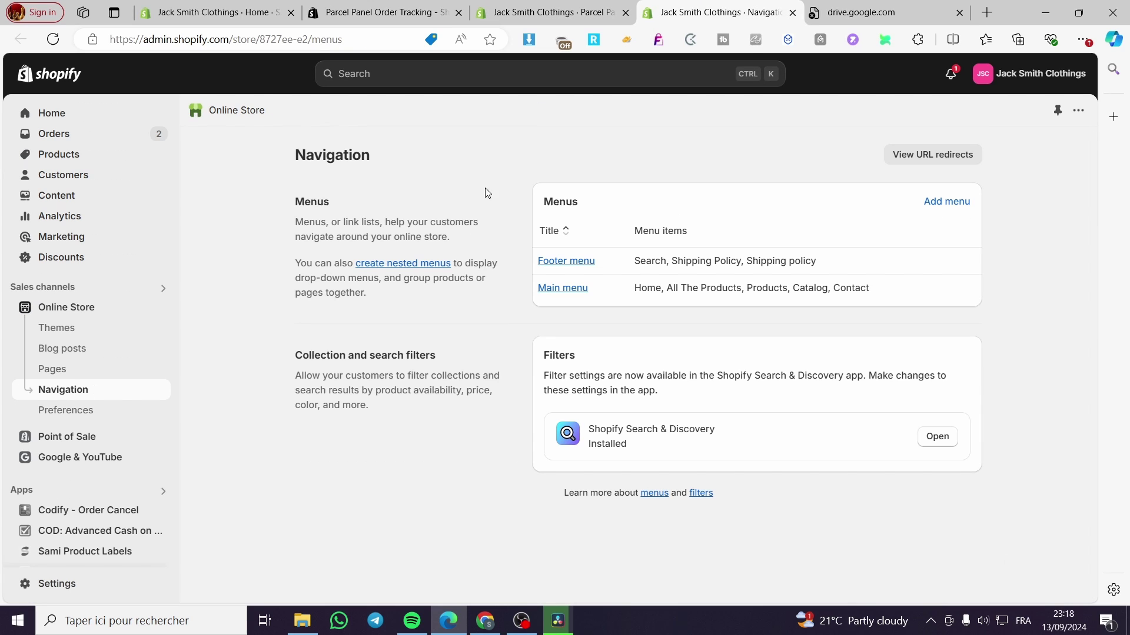
pyautogui.click(572, 291)
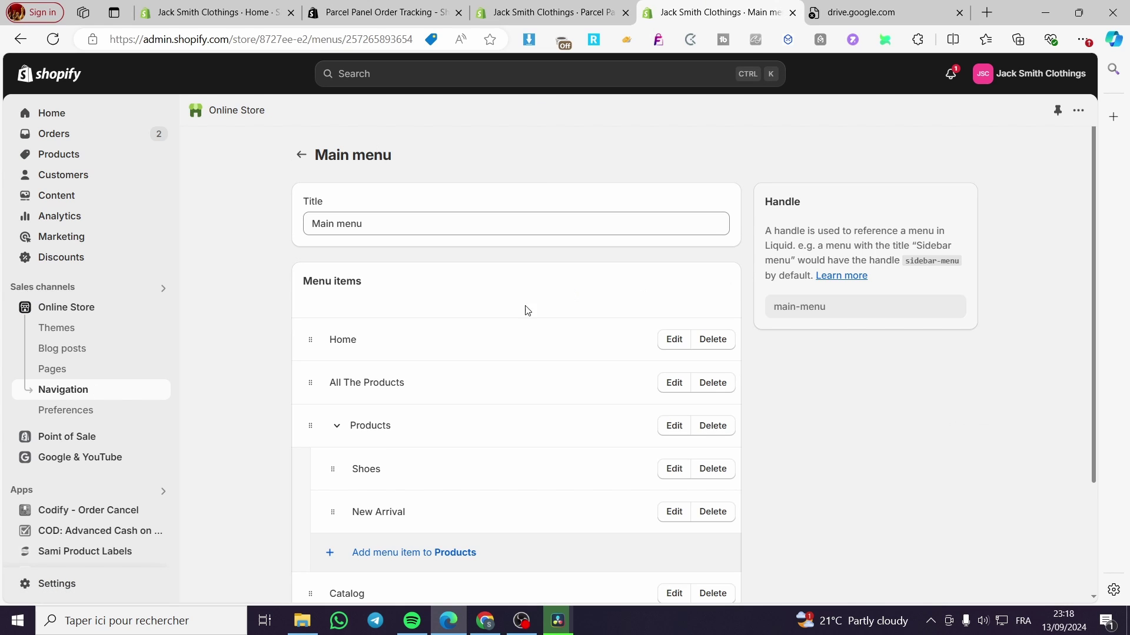
pyautogui.scroll(-3, 619, 327)
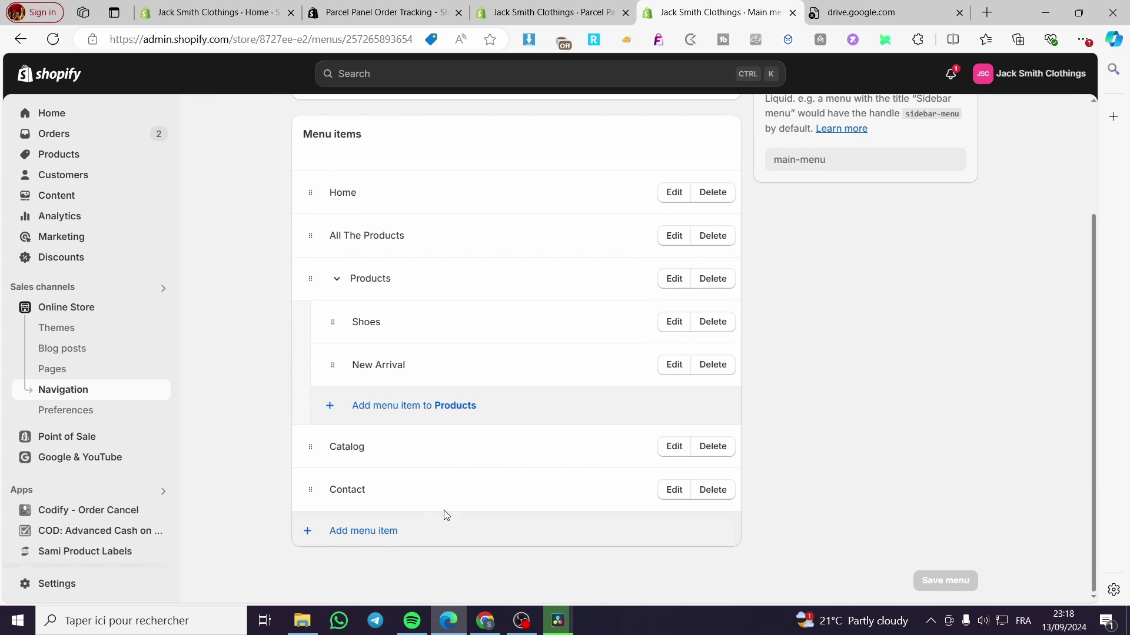
# Add a Main menu item named Tracking linking to /apps/parcelpanel.
pyautogui.click(383, 532)
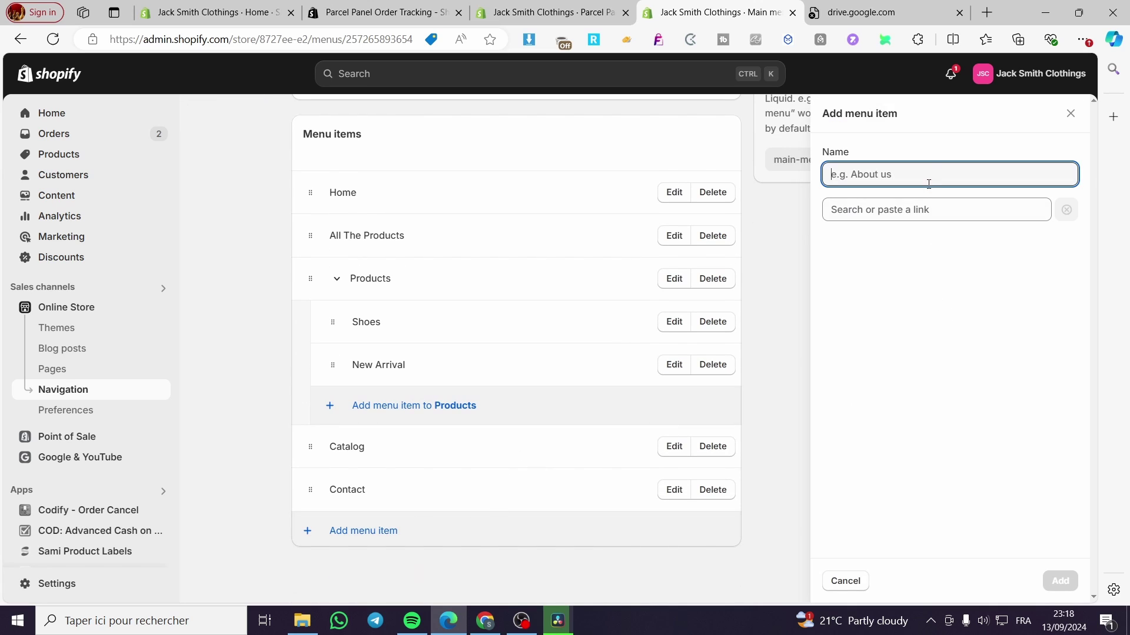
pyautogui.write('Tracking')
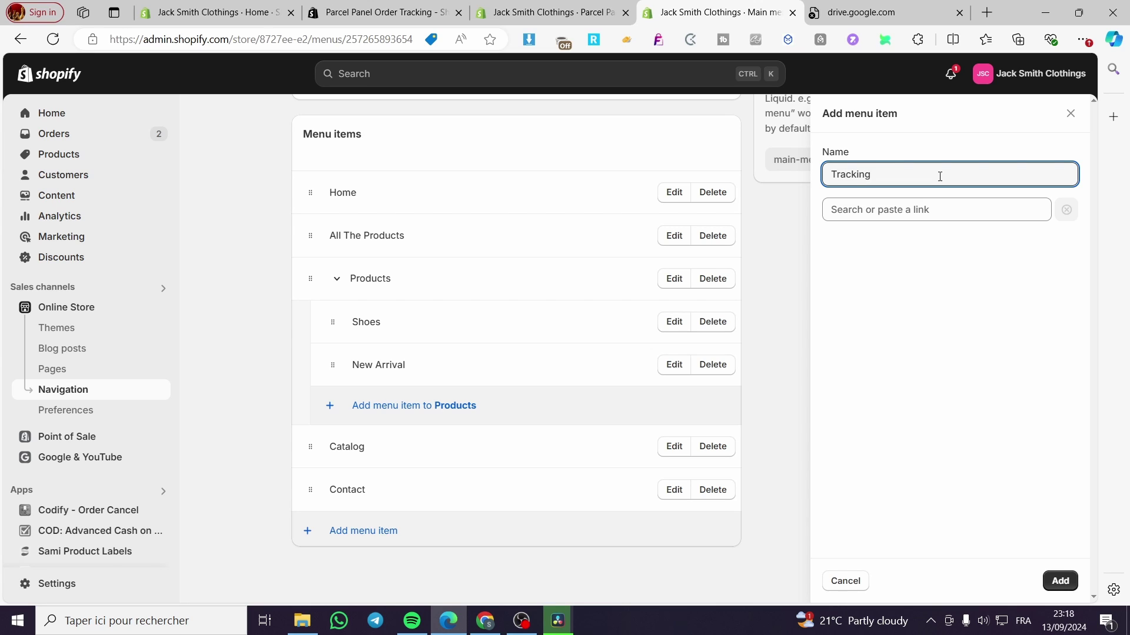
pyautogui.click(951, 210)
pyautogui.hotkey('ctrl', 'v')
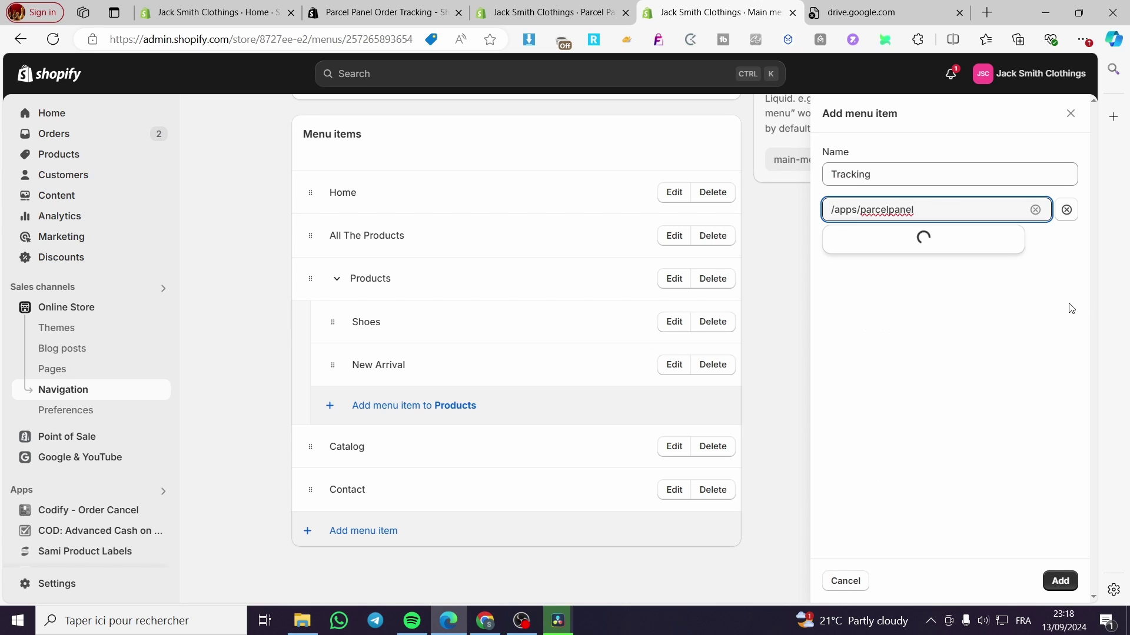
pyautogui.click(914, 247)
pyautogui.click(873, 210)
pyautogui.hotkey('ctrl', 'v')
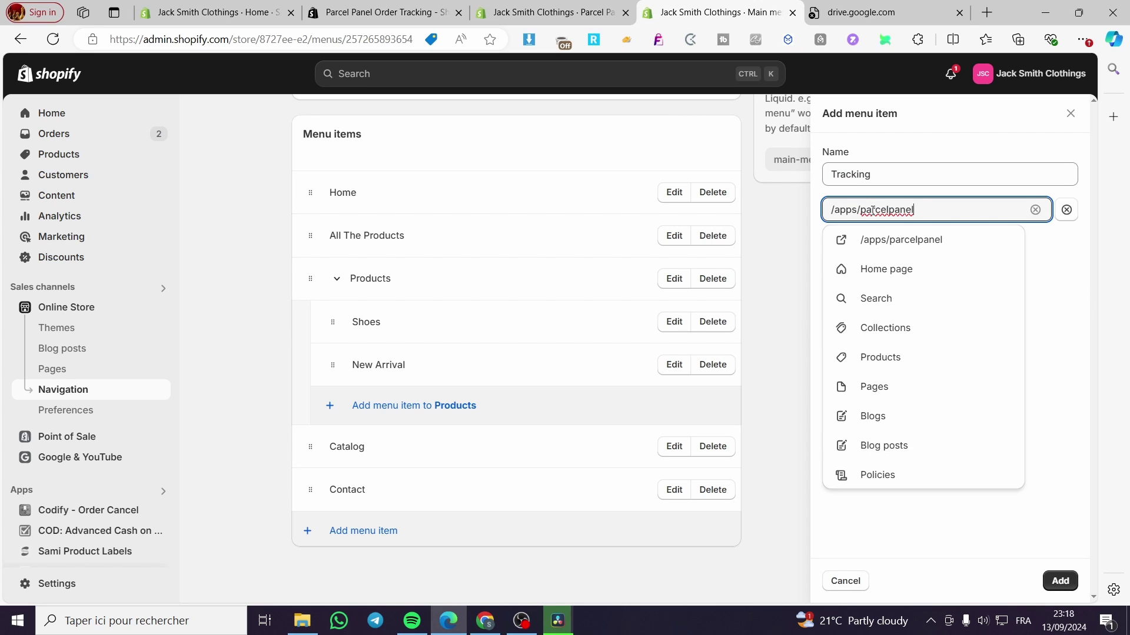
pyautogui.click(895, 244)
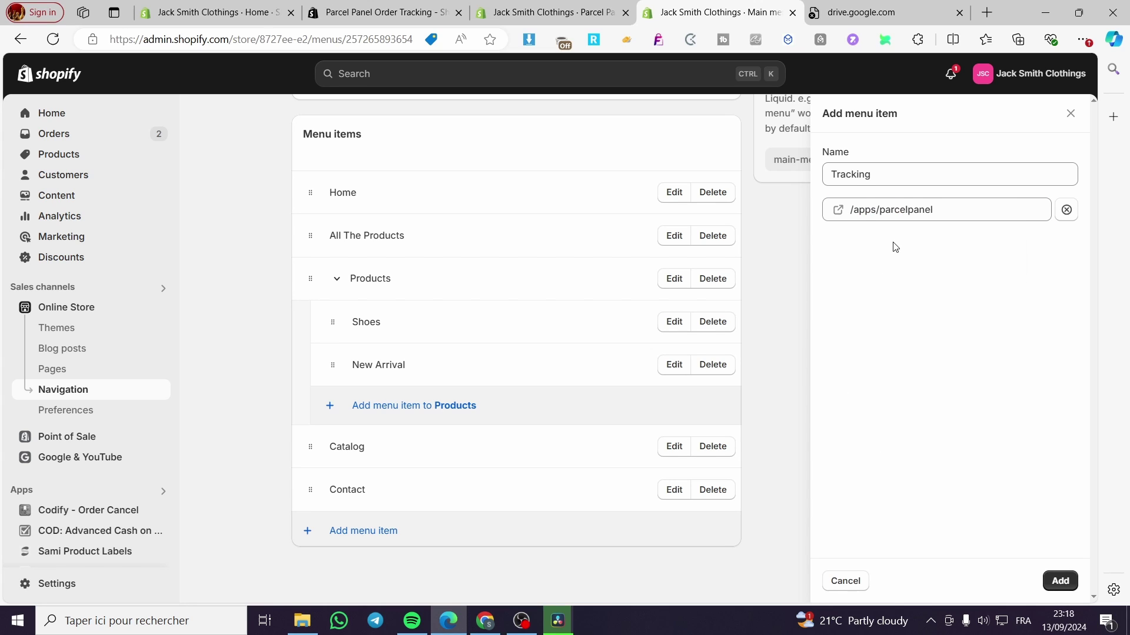
pyautogui.click(547, 11)
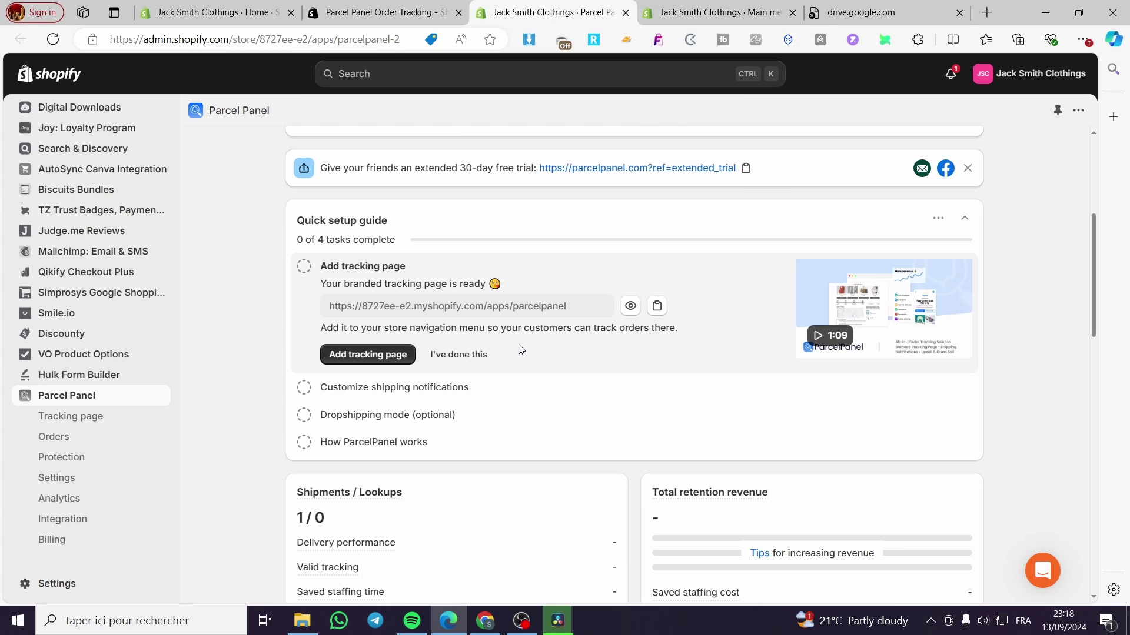
pyautogui.click(720, 12)
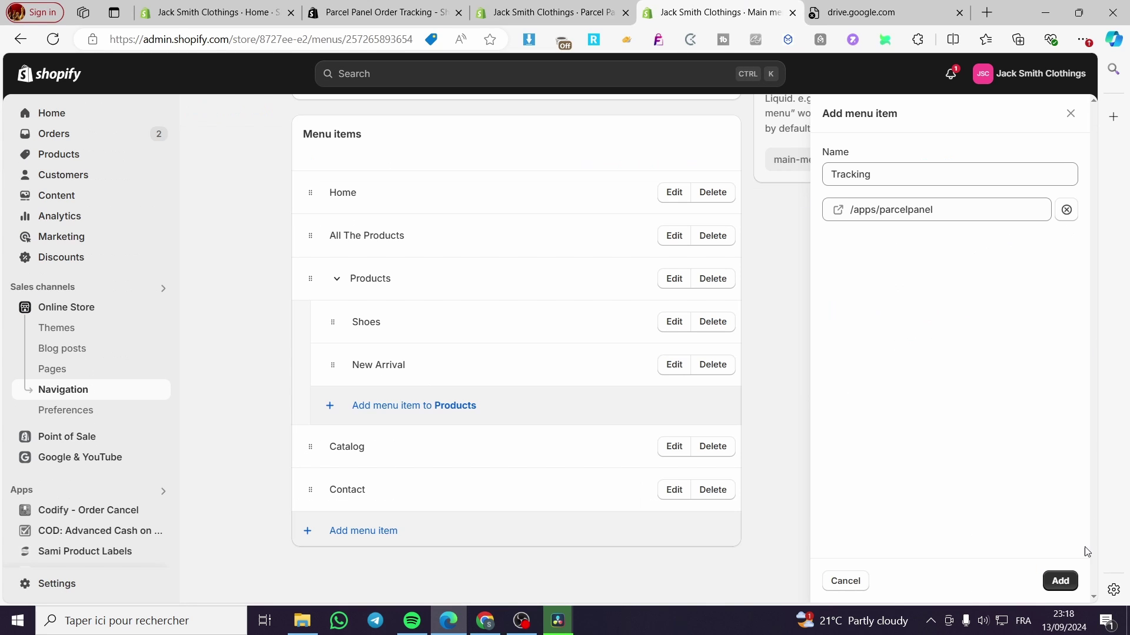
pyautogui.click(1059, 582)
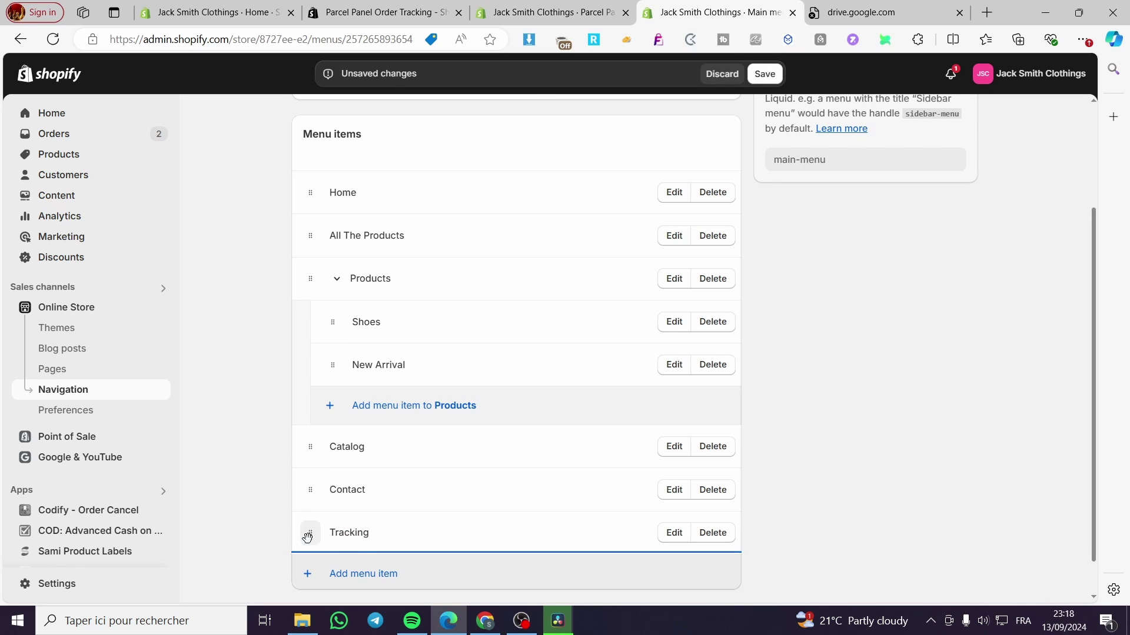
# Move Tracking below Home, save the menu, and mark the tracking page task done.
pyautogui.moveTo(310, 532); pyautogui.dragTo(295, 234)
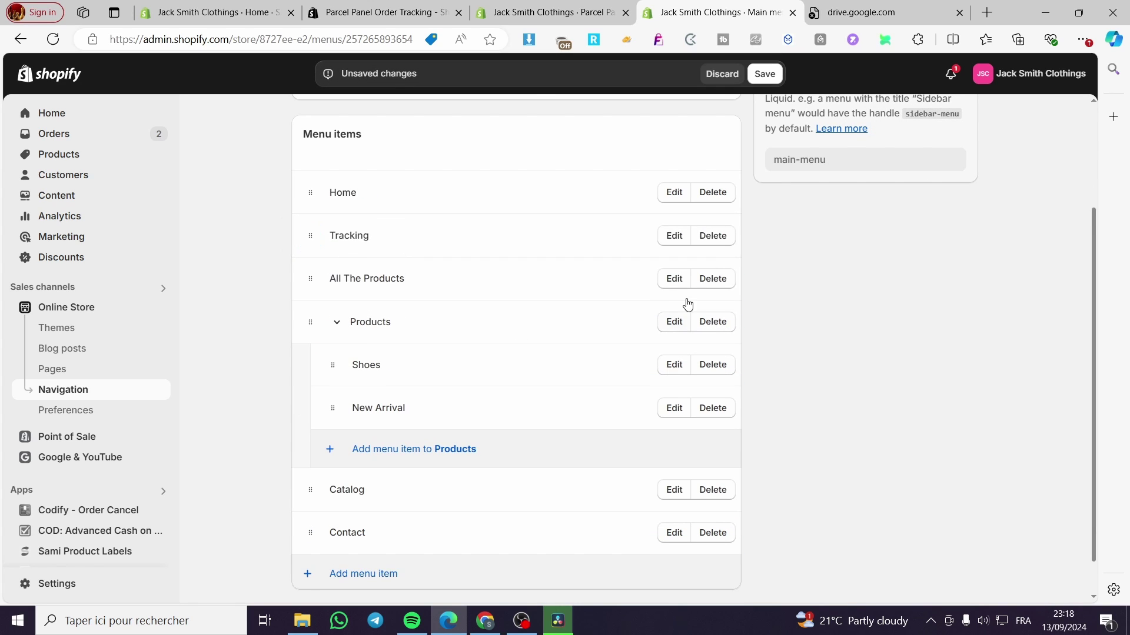
pyautogui.rightClick(684, 216)
pyautogui.click(772, 75)
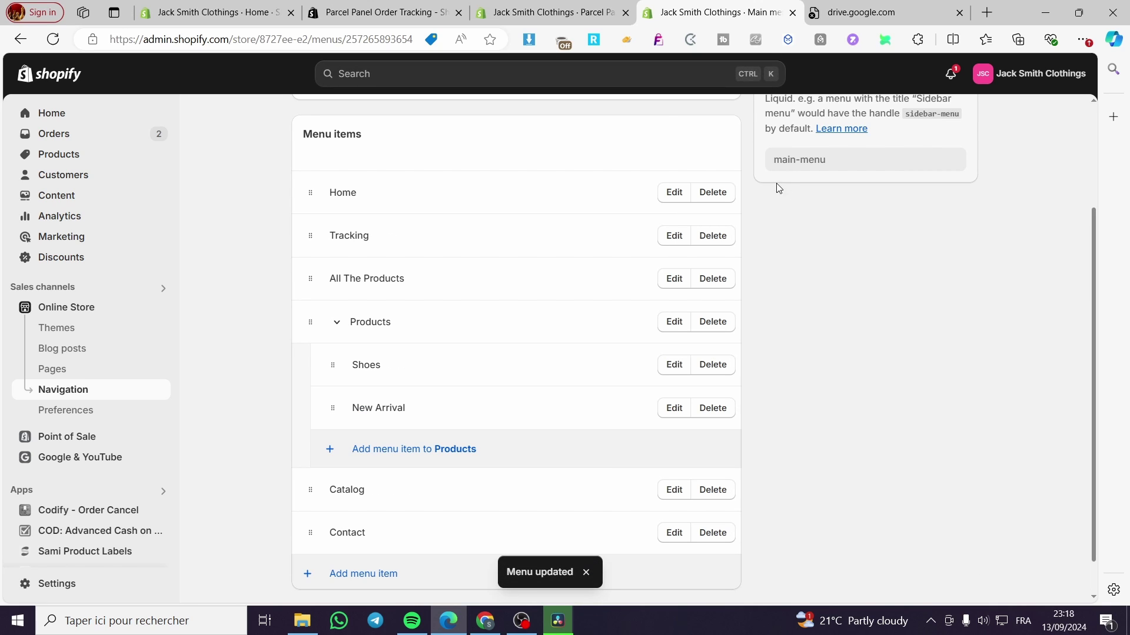
pyautogui.click(556, 11)
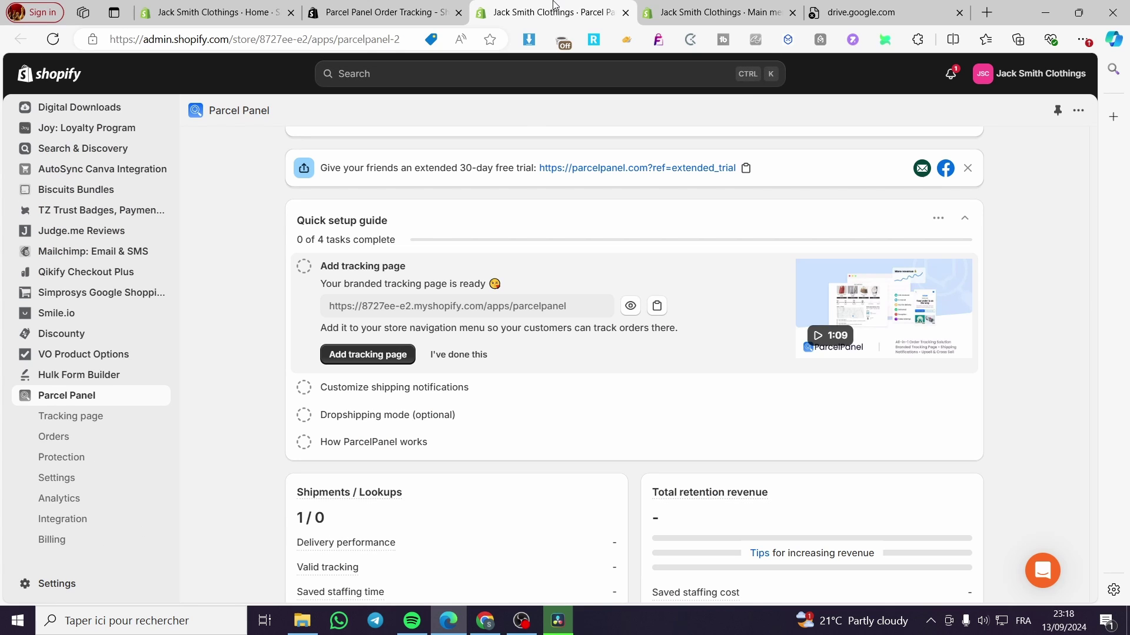
pyautogui.click(451, 356)
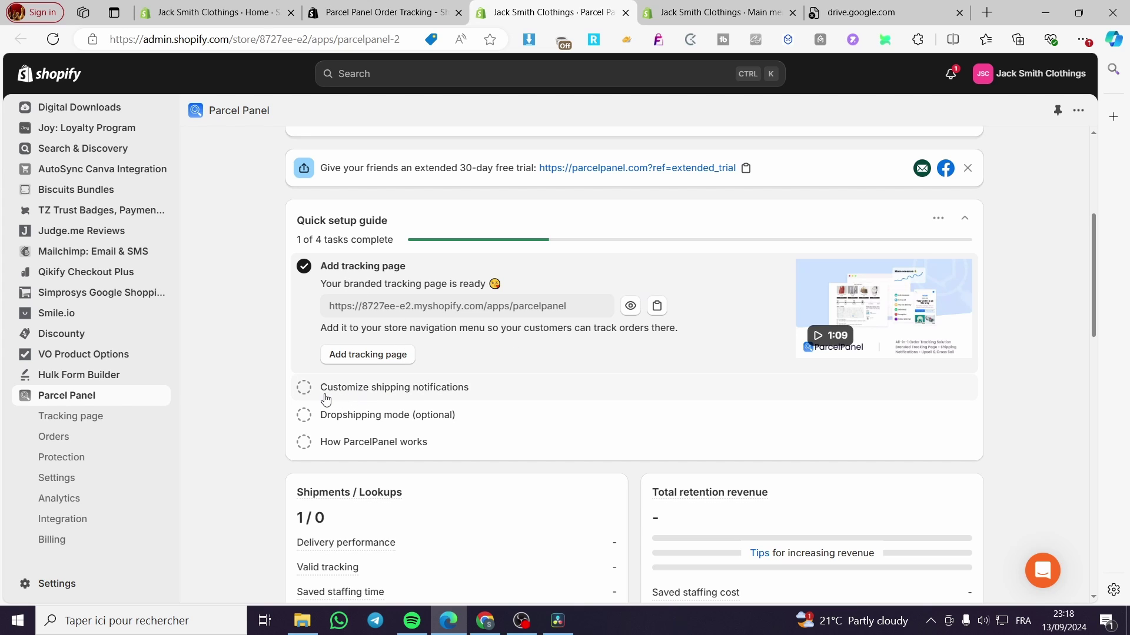
# Preview the Info received email template, then return to the notification settings list.
pyautogui.click(368, 394)
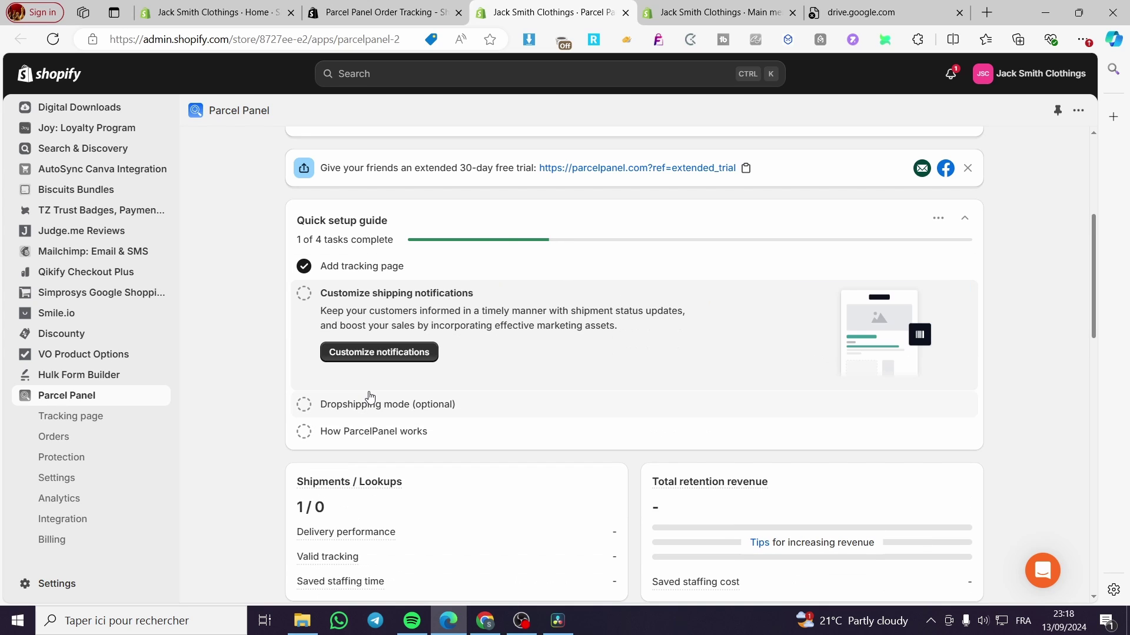
pyautogui.click(396, 353)
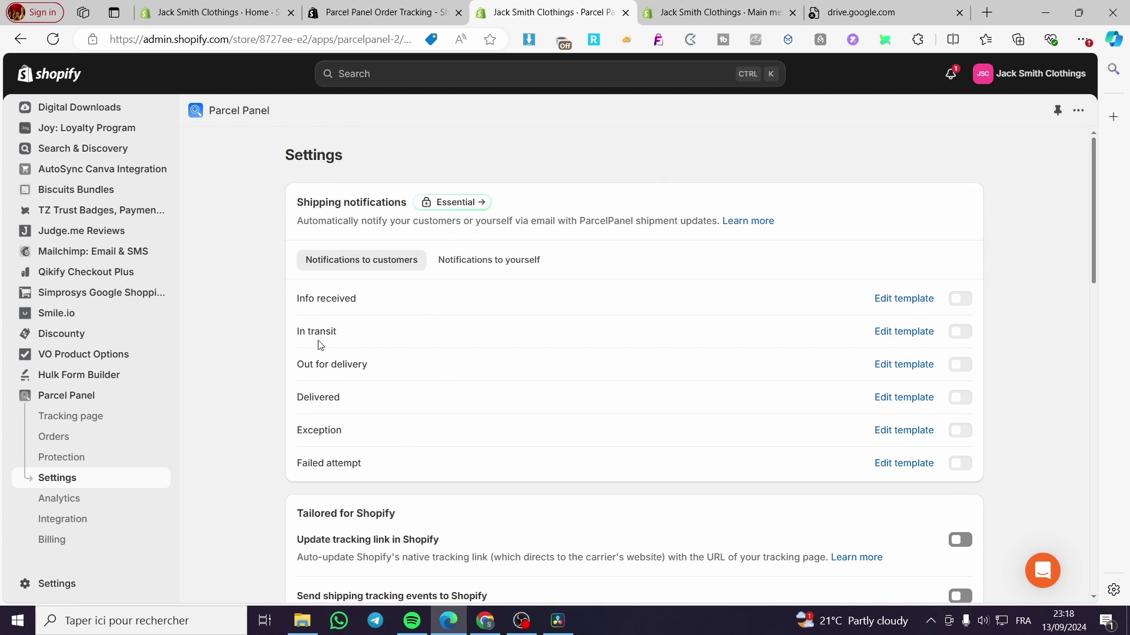
pyautogui.click(912, 299)
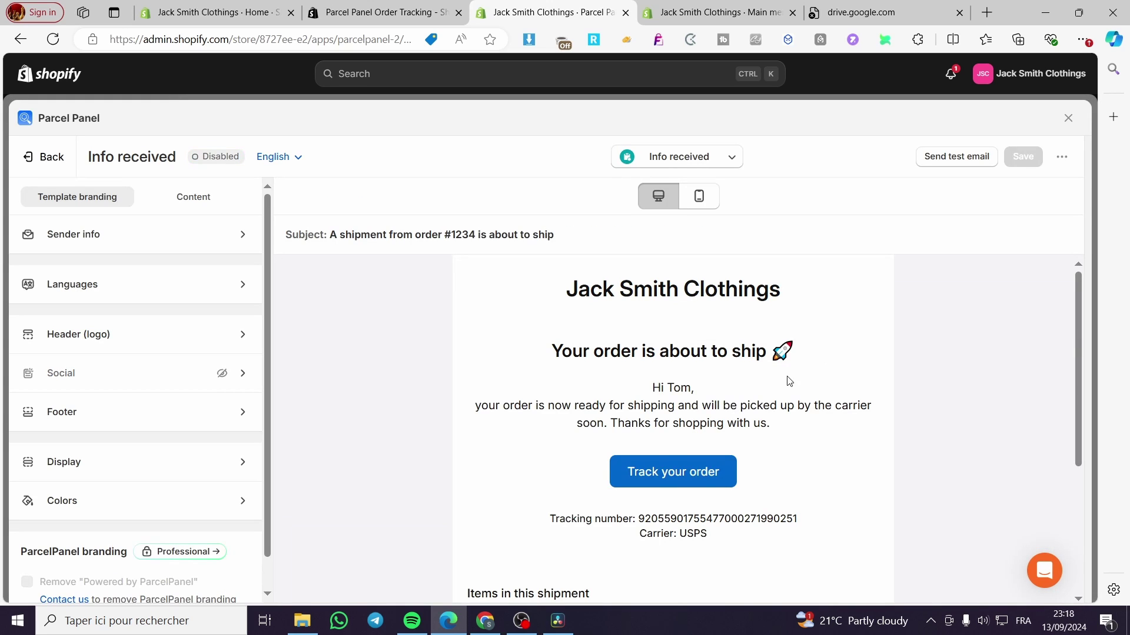
pyautogui.scroll(-3, 659, 403)
pyautogui.scroll(3, 649, 402)
pyautogui.click(49, 157)
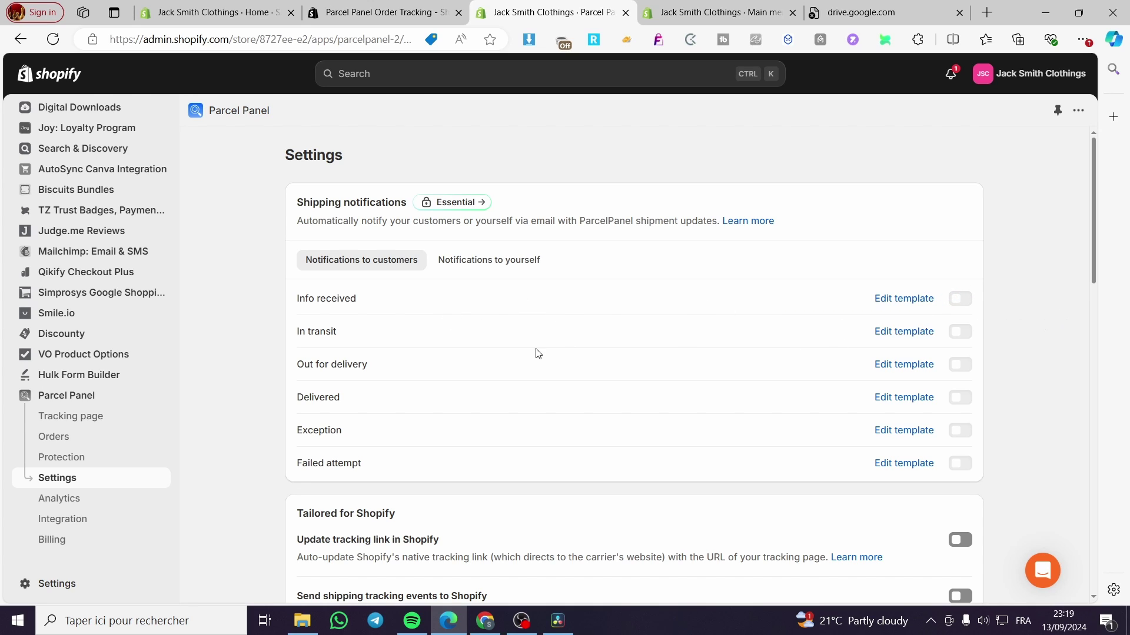
# Turn on Update tracking link, Send shipping tracking events, Add tracking widget and Dropshipping mode.
pyautogui.scroll(-3, 399, 447)
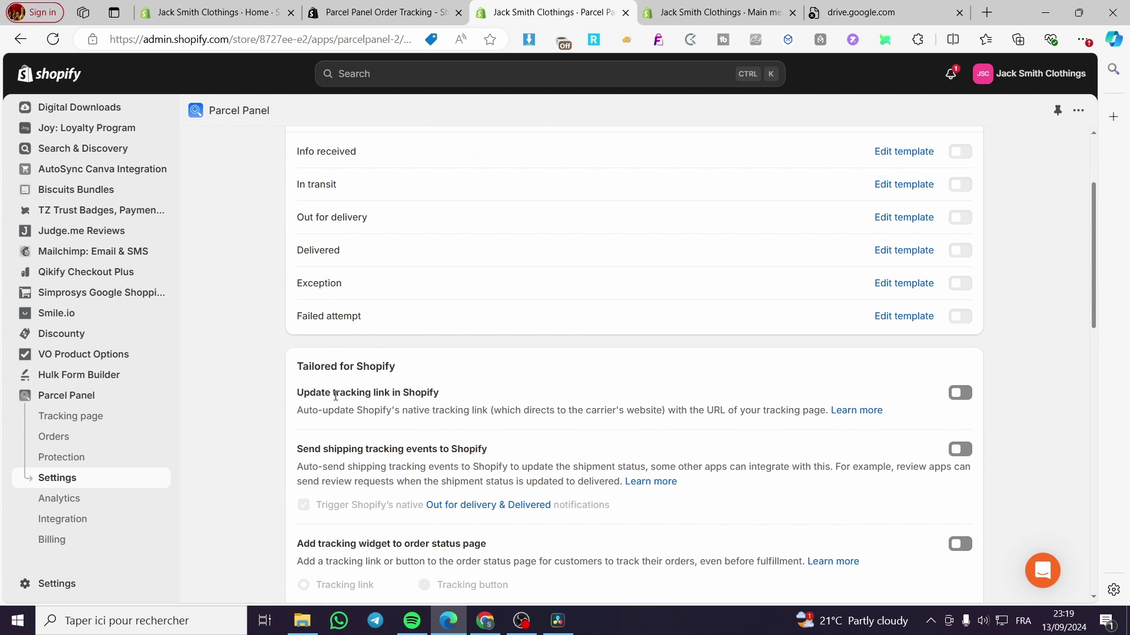
pyautogui.click(960, 392)
pyautogui.click(960, 449)
pyautogui.scroll(-3, 959, 470)
pyautogui.click(960, 397)
pyautogui.scroll(-3, 764, 447)
pyautogui.click(959, 419)
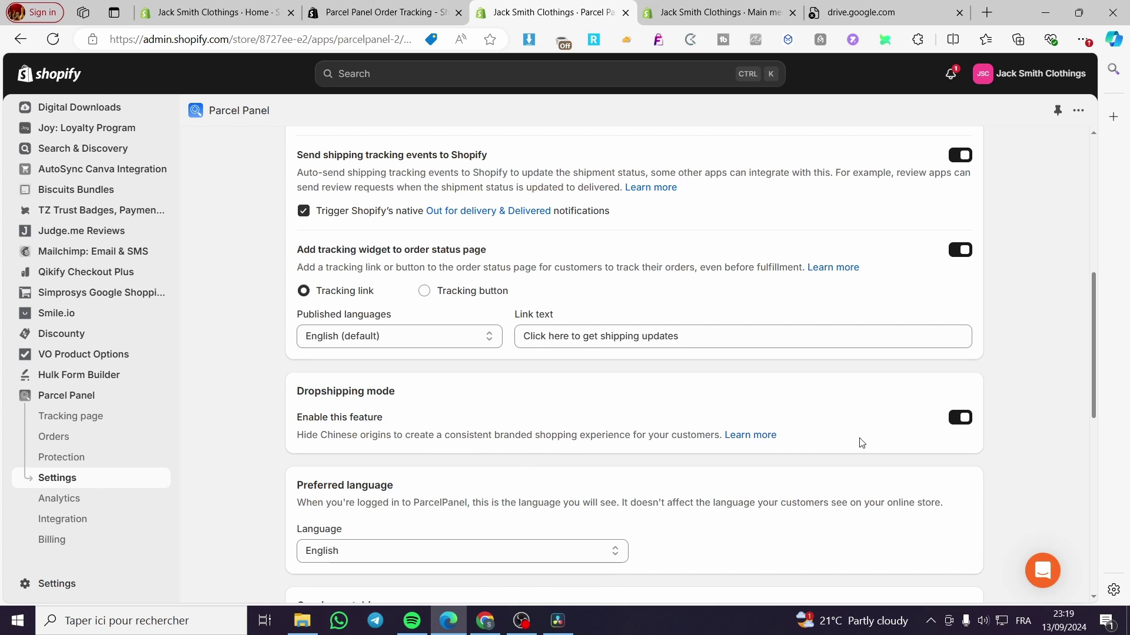
pyautogui.scroll(-5, 903, 444)
pyautogui.scroll(-1, 530, 295)
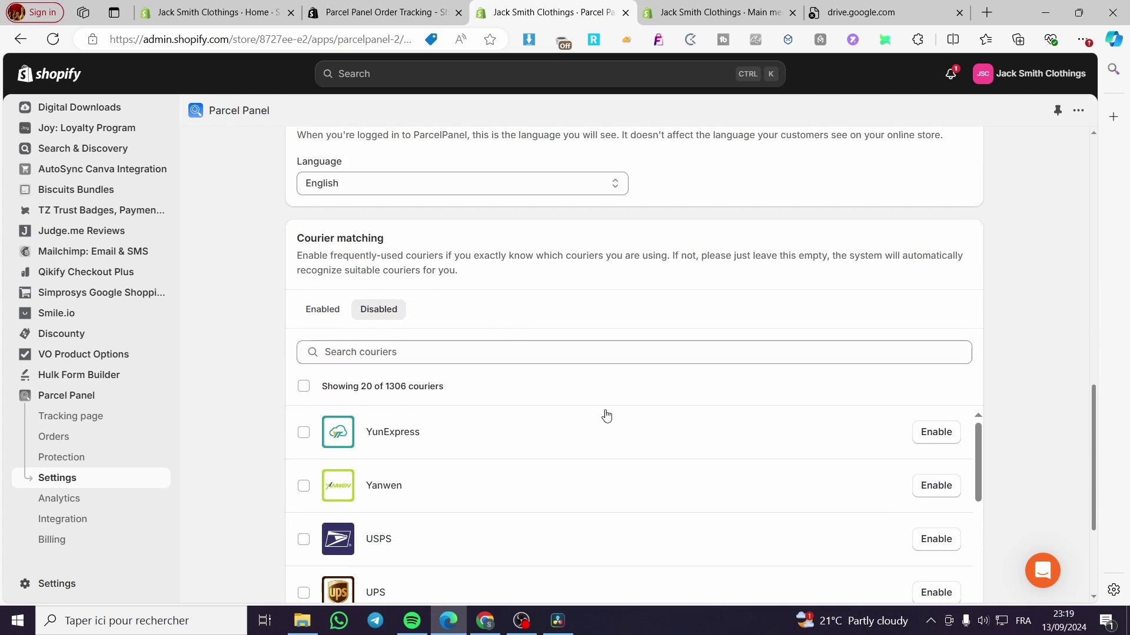
# Enable USPS, YunExpress, UPS, Yanwen, AliExpress Standard Shipping and CJ Packet in Courier matching.
pyautogui.scroll(-3, 616, 427)
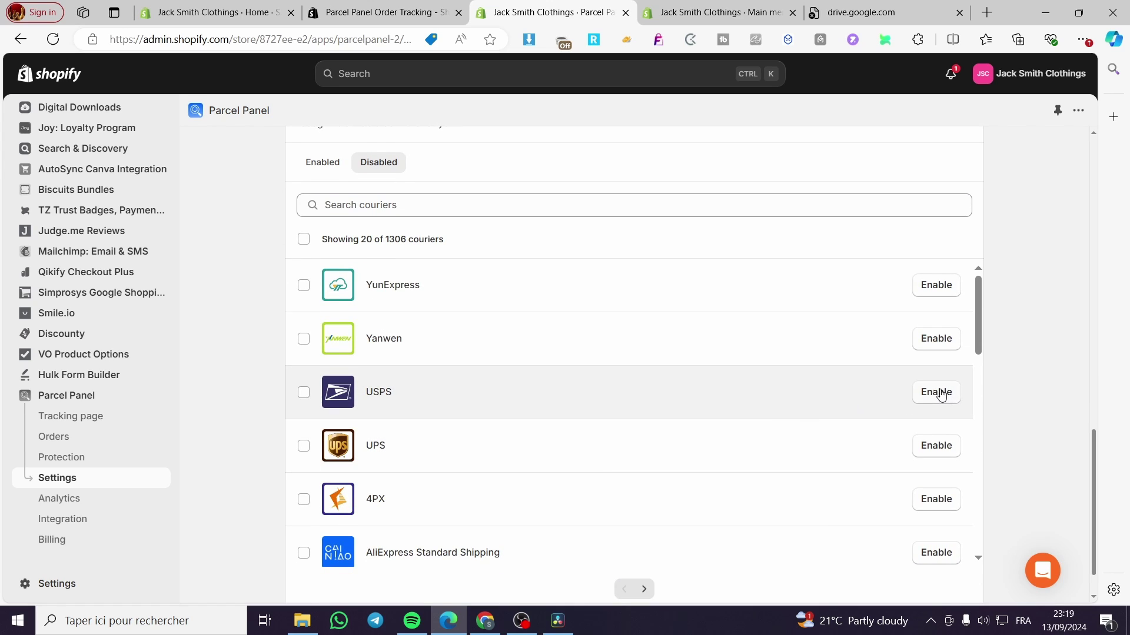
pyautogui.click(936, 391)
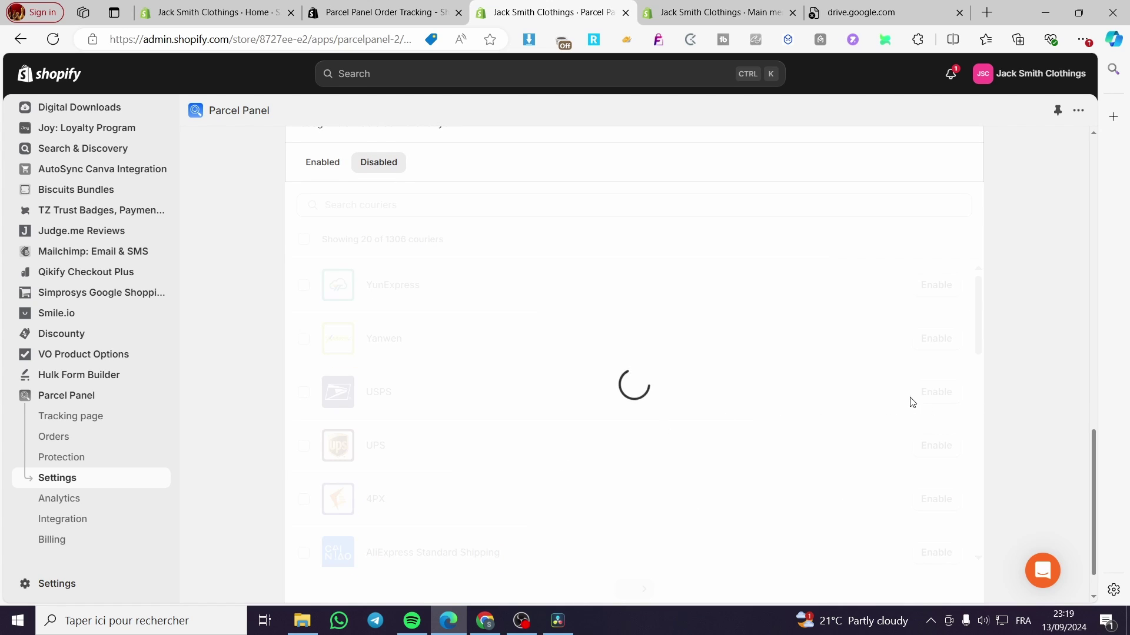
pyautogui.click(954, 294)
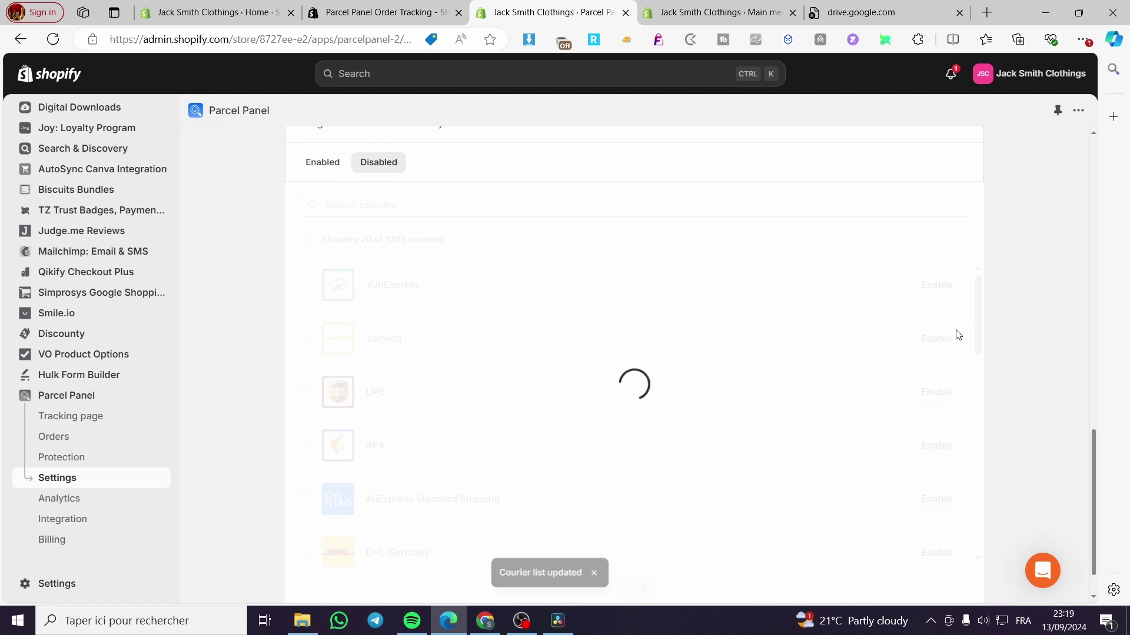
pyautogui.click(937, 340)
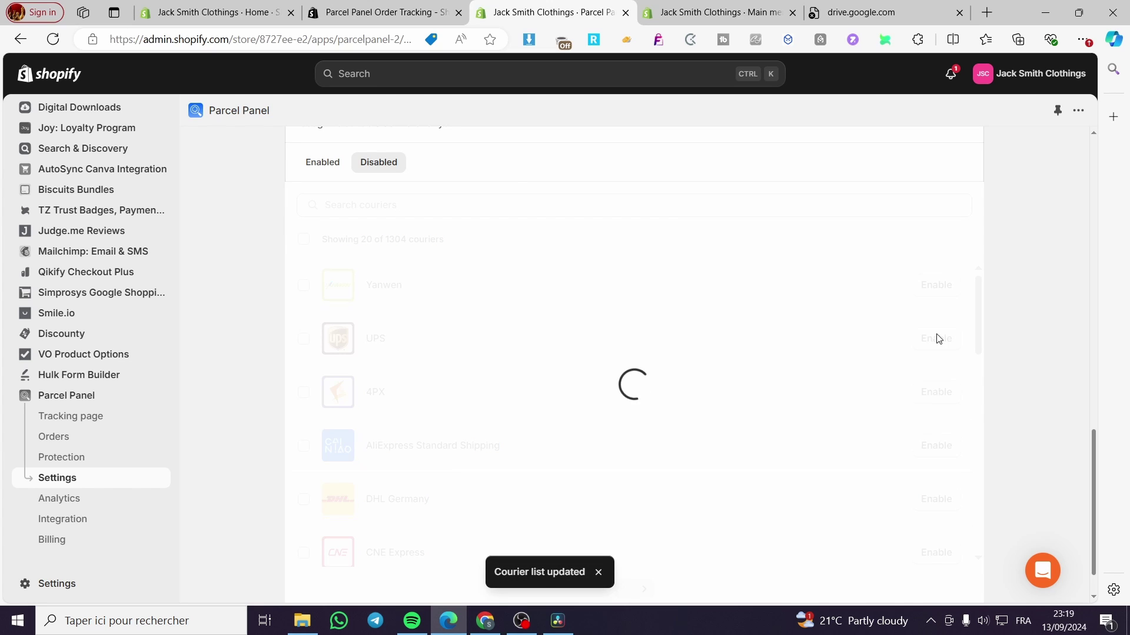
pyautogui.click(954, 288)
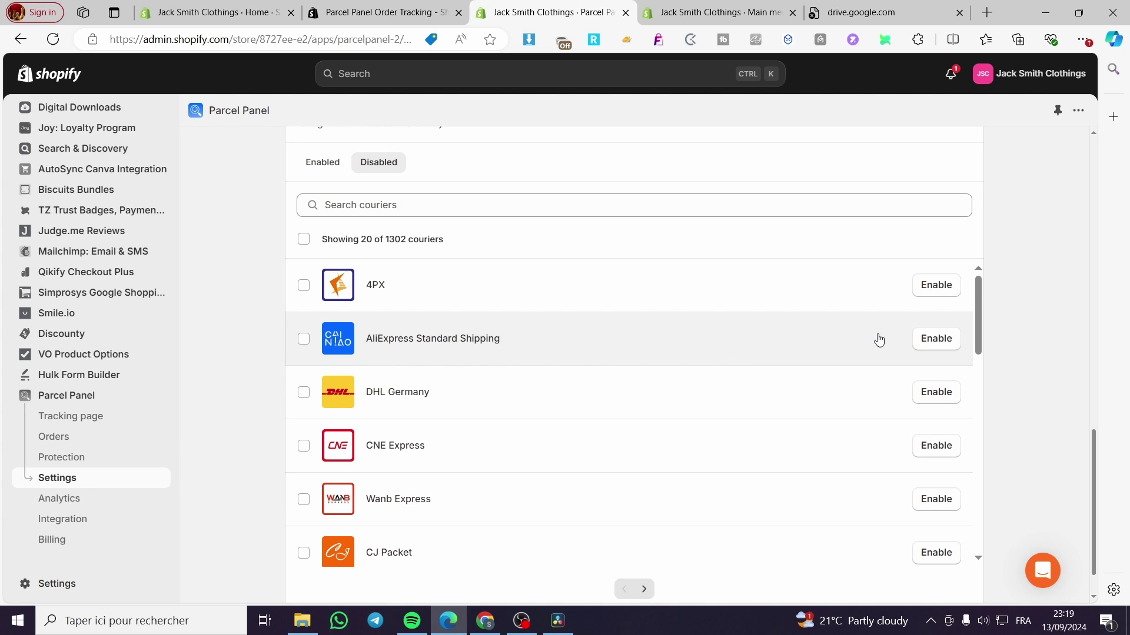
pyautogui.click(945, 338)
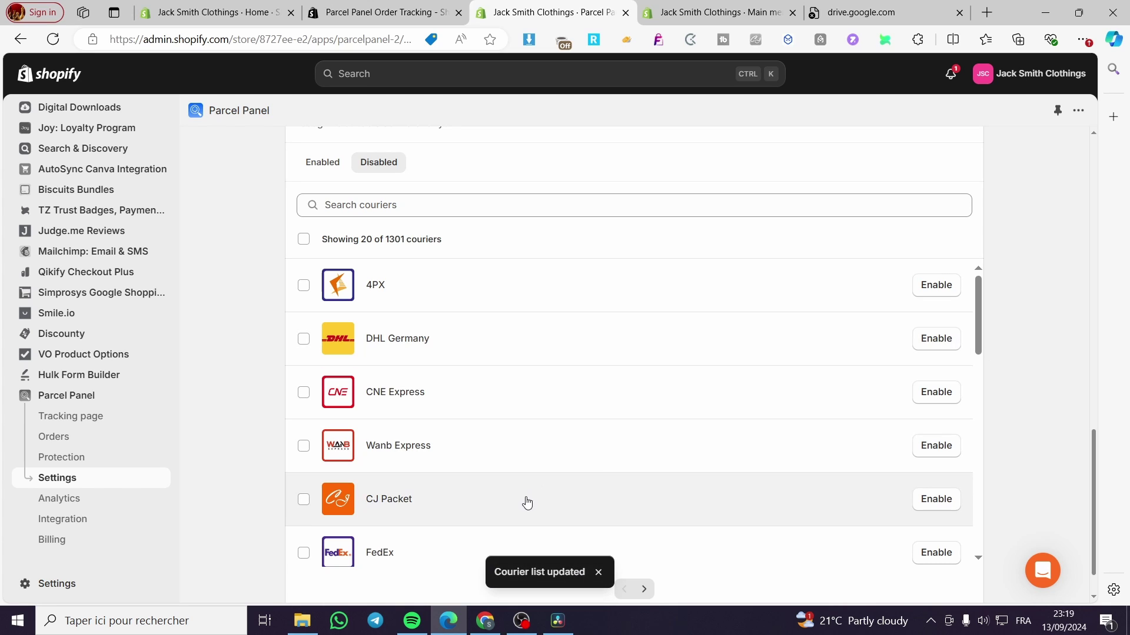
pyautogui.click(941, 506)
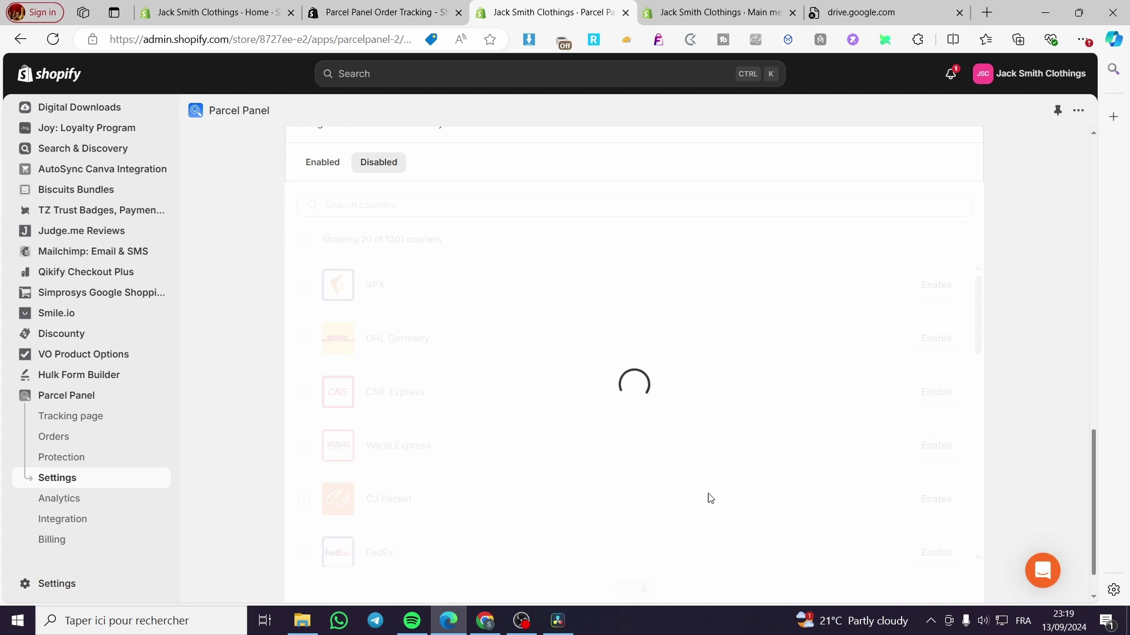
pyautogui.scroll(-4, 676, 494)
pyautogui.scroll(5, 601, 469)
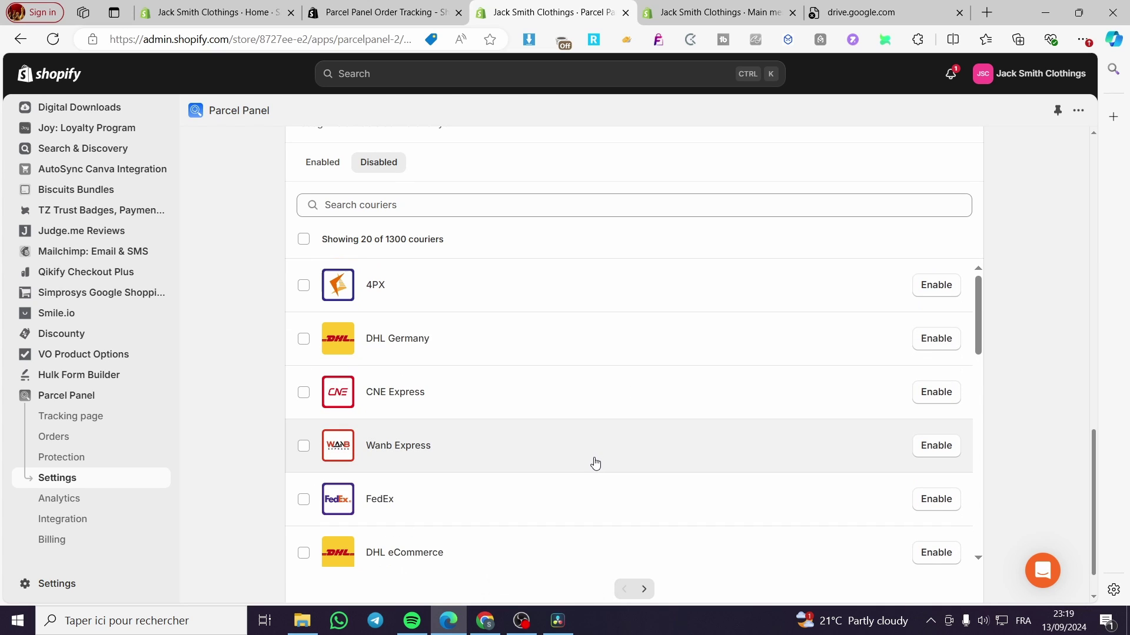
pyautogui.scroll(10, 1039, 396)
# Check the Dropshipping mode setting, then review the fully completed setup guide on Parcel Panel home.
pyautogui.scroll(2, 1046, 404)
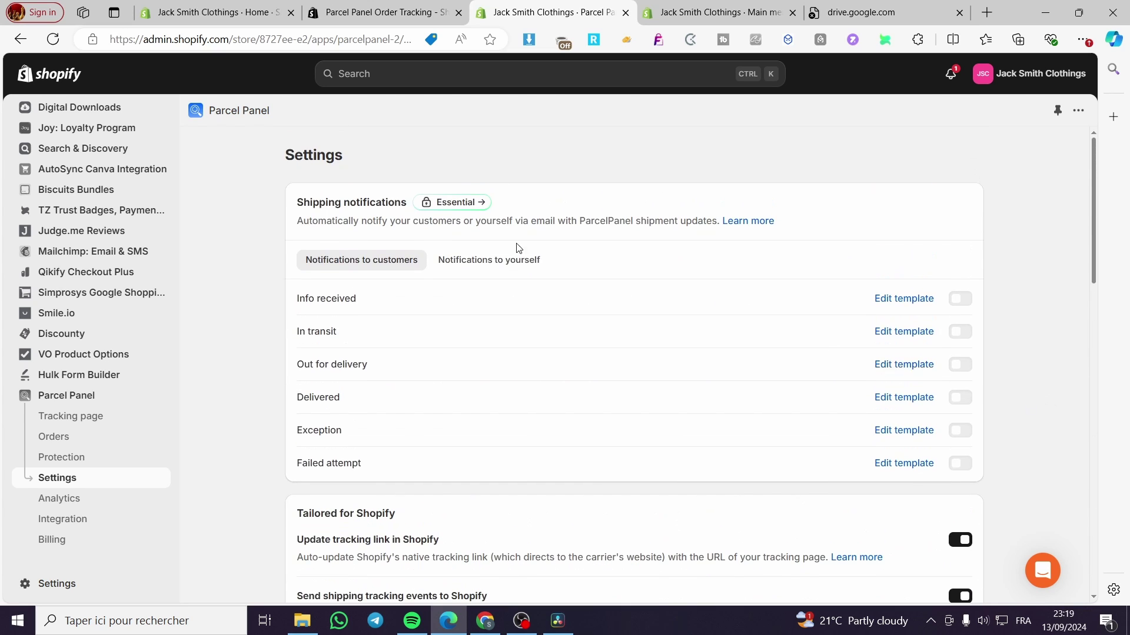
pyautogui.click(65, 401)
pyautogui.scroll(-4, 461, 437)
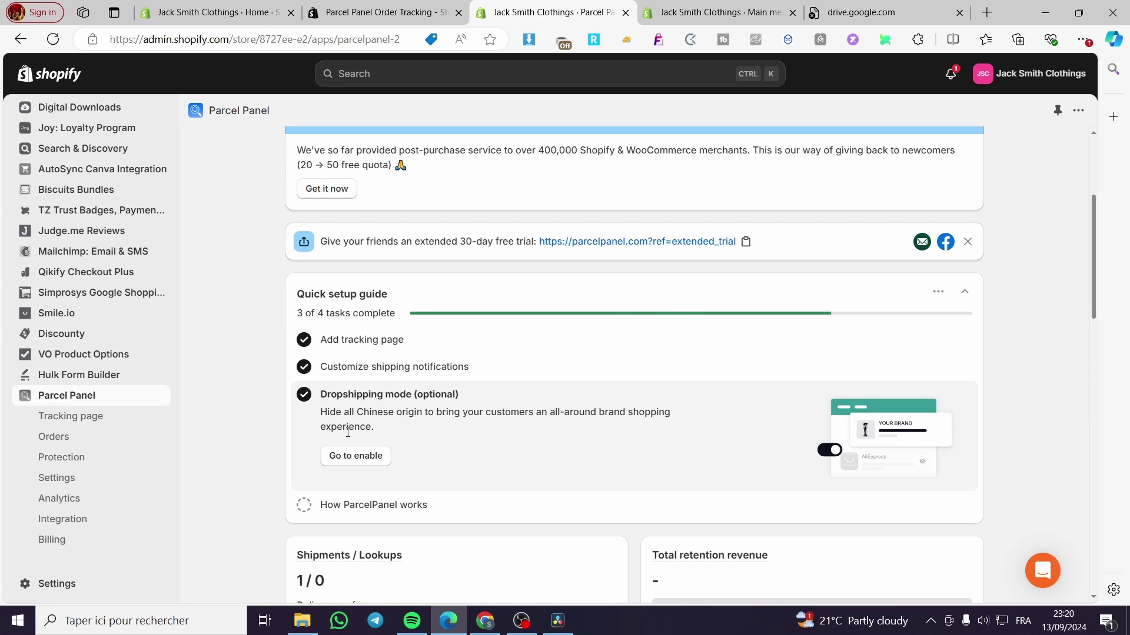
pyautogui.click(362, 463)
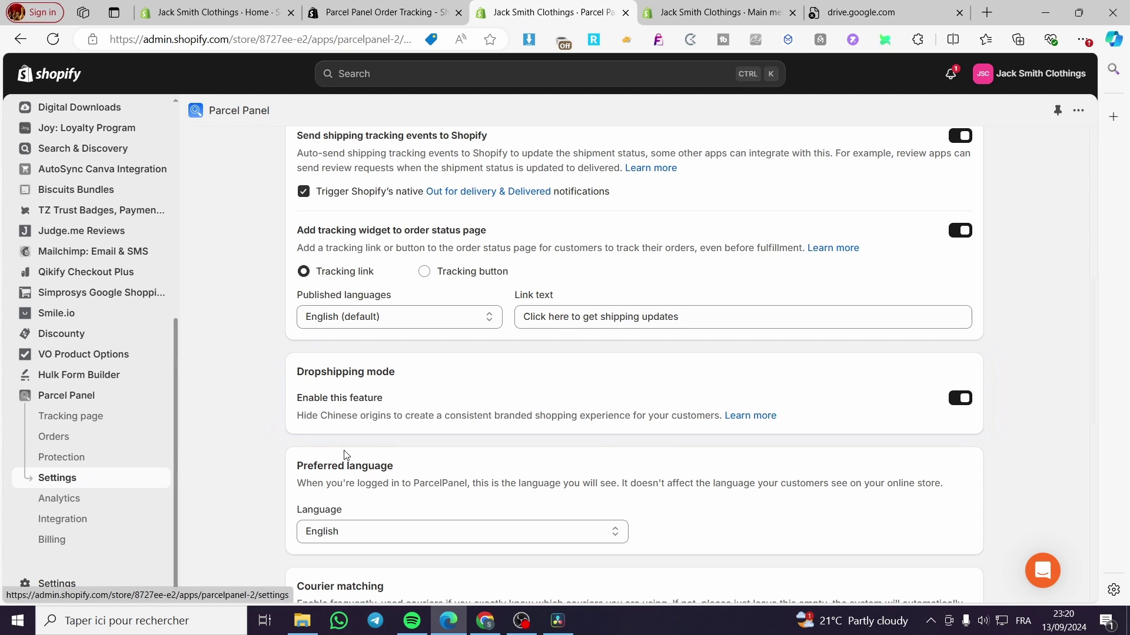
pyautogui.click(99, 403)
pyautogui.scroll(-3, 555, 386)
pyautogui.scroll(-3, 373, 478)
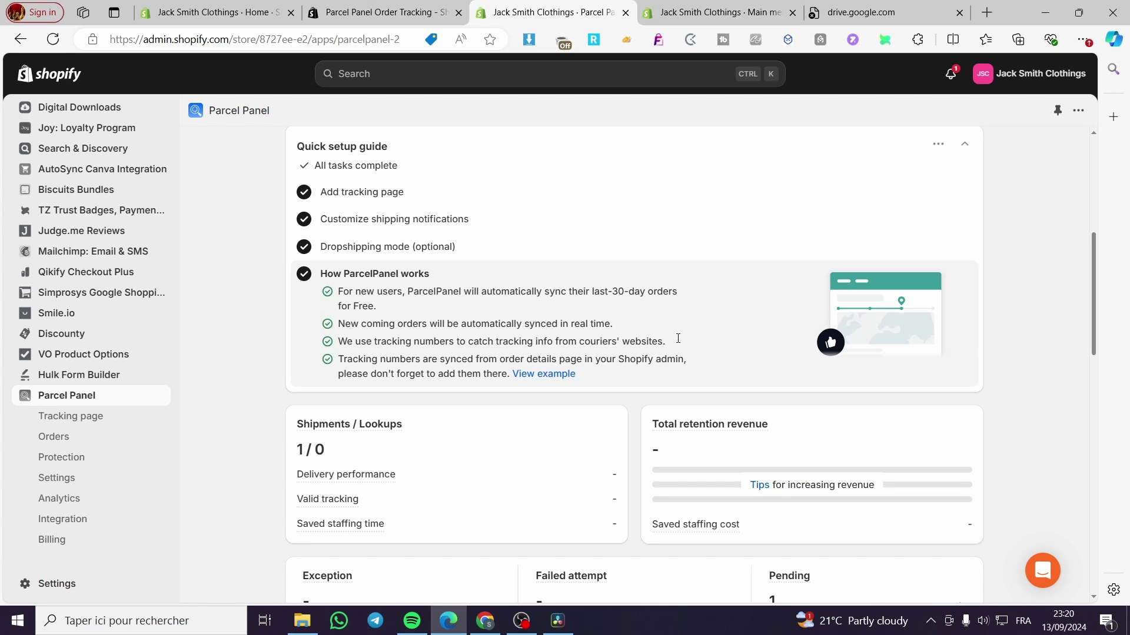
pyautogui.scroll(-10, 442, 394)
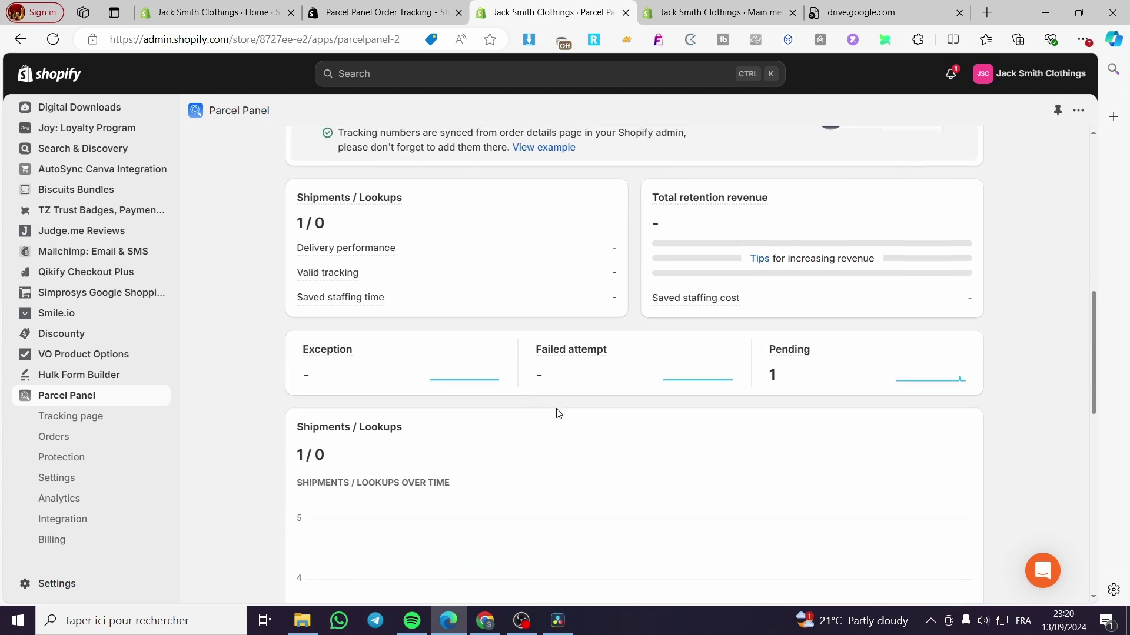
pyautogui.scroll(-4, 355, 469)
pyautogui.scroll(10, 361, 461)
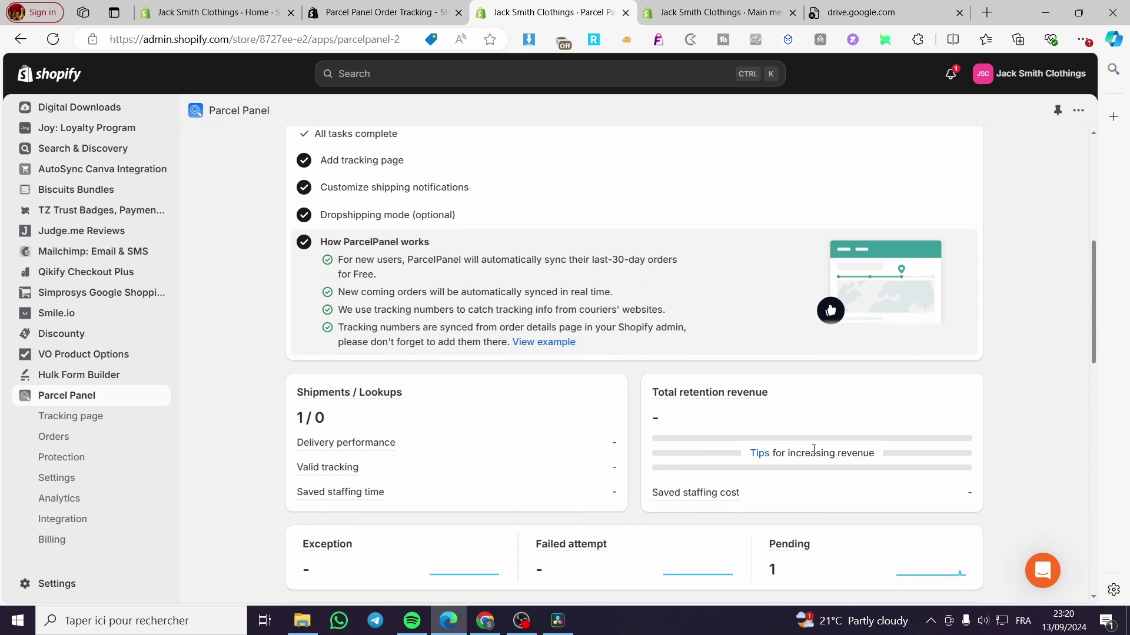
pyautogui.scroll(-5, 867, 469)
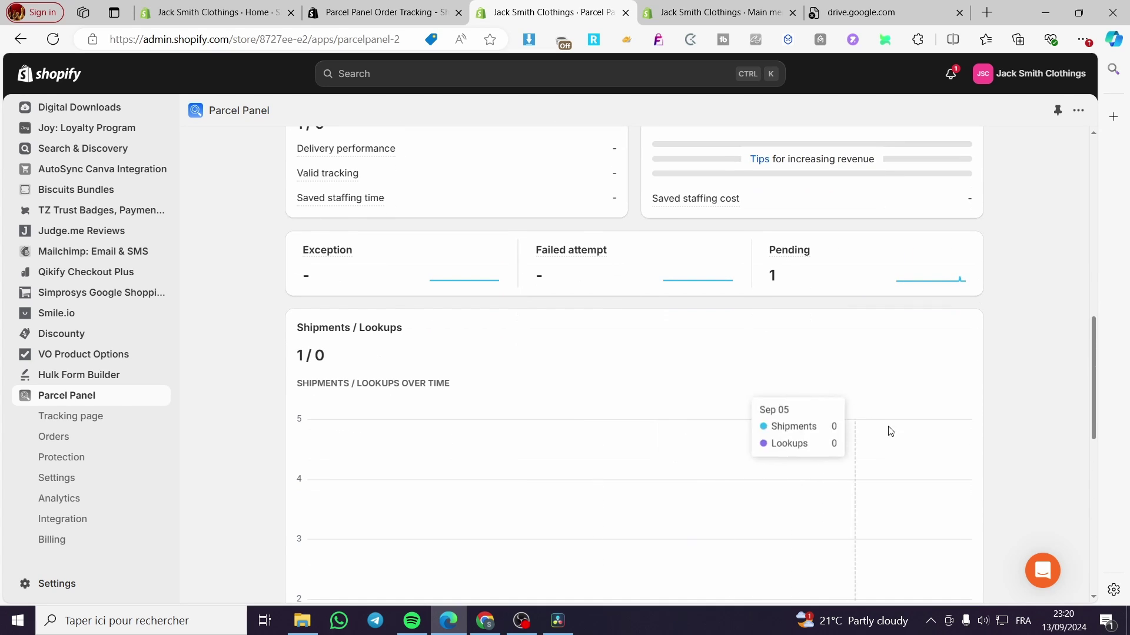
pyautogui.scroll(-5, 822, 401)
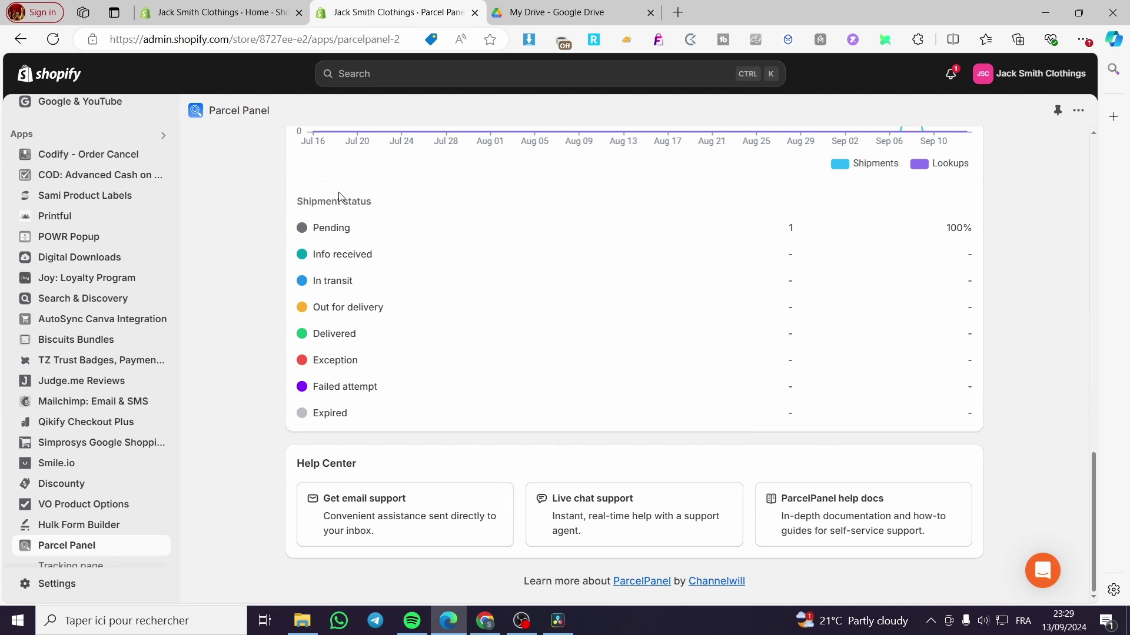
pyautogui.scroll(3, 396, 245)
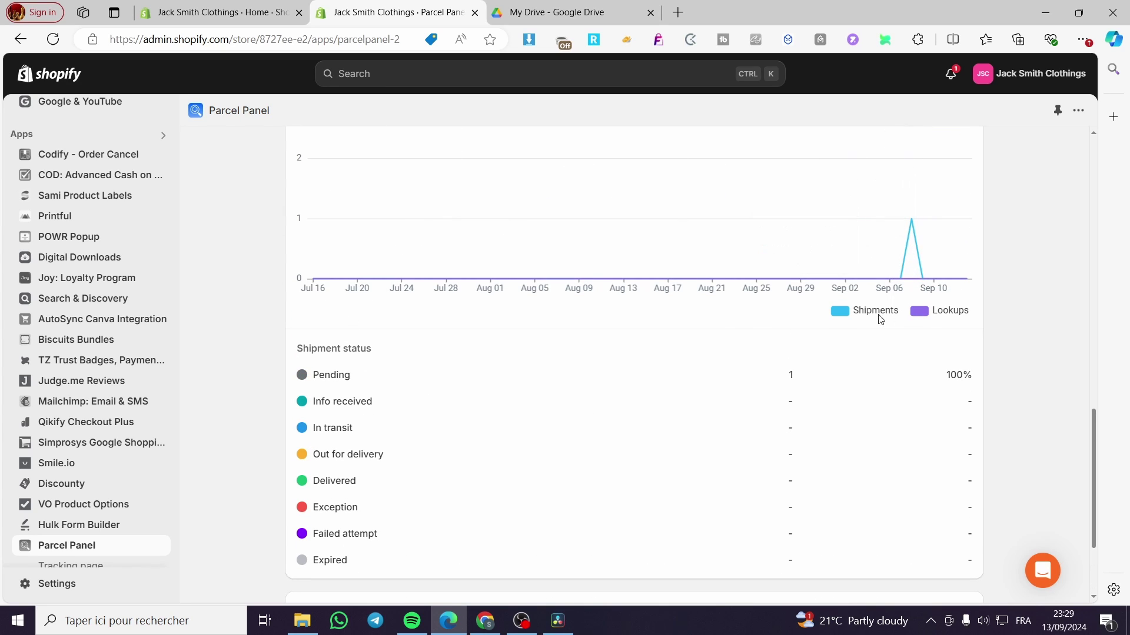
pyautogui.scroll(-3, 467, 434)
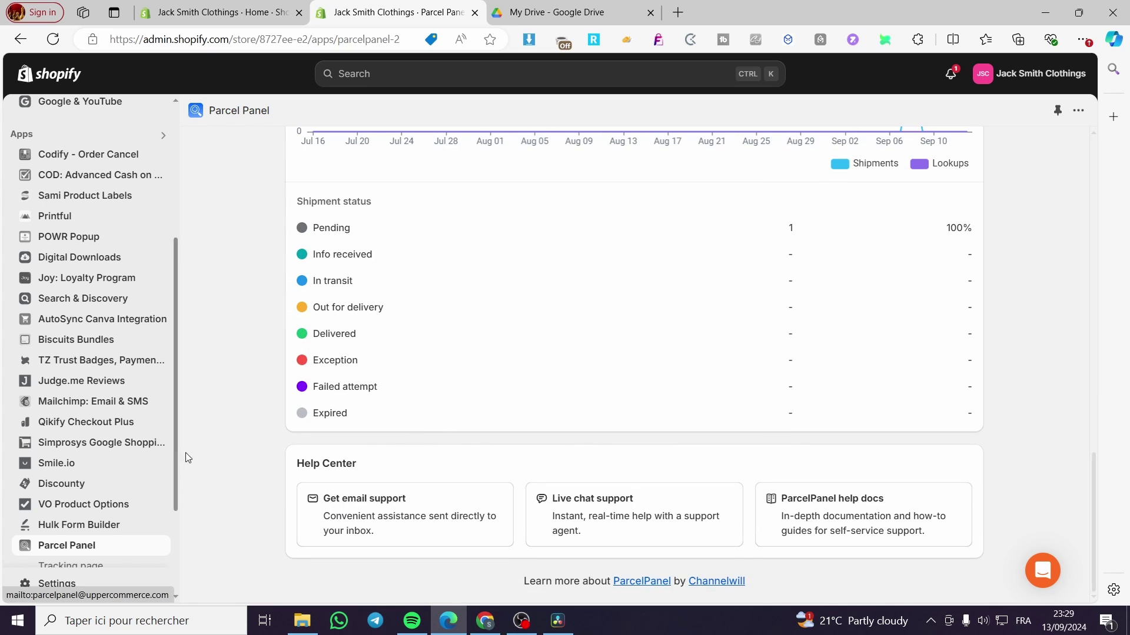
pyautogui.scroll(-3, 136, 471)
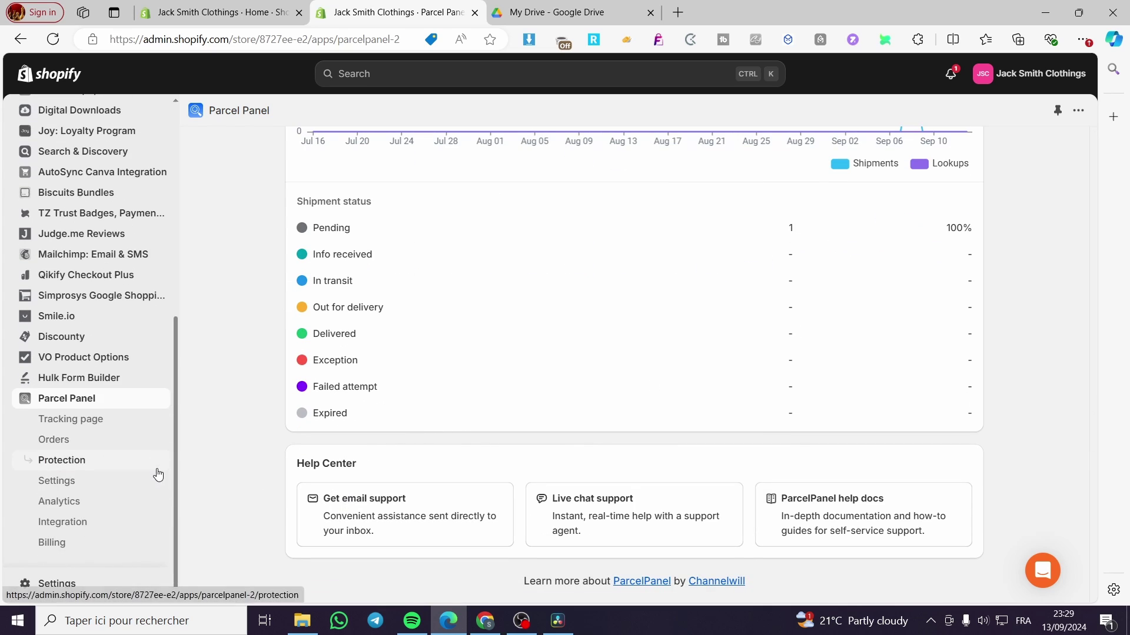
# Change the tracking page progress bar colour from 008000 to bright green 0be65c and preview it.
pyautogui.click(111, 424)
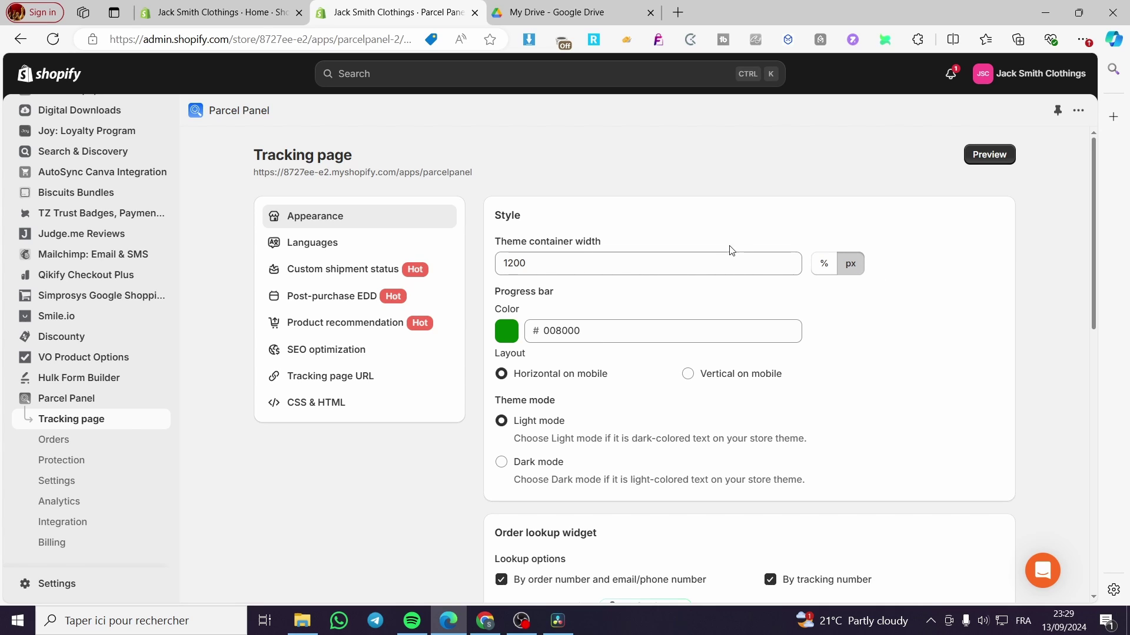
pyautogui.click(510, 340)
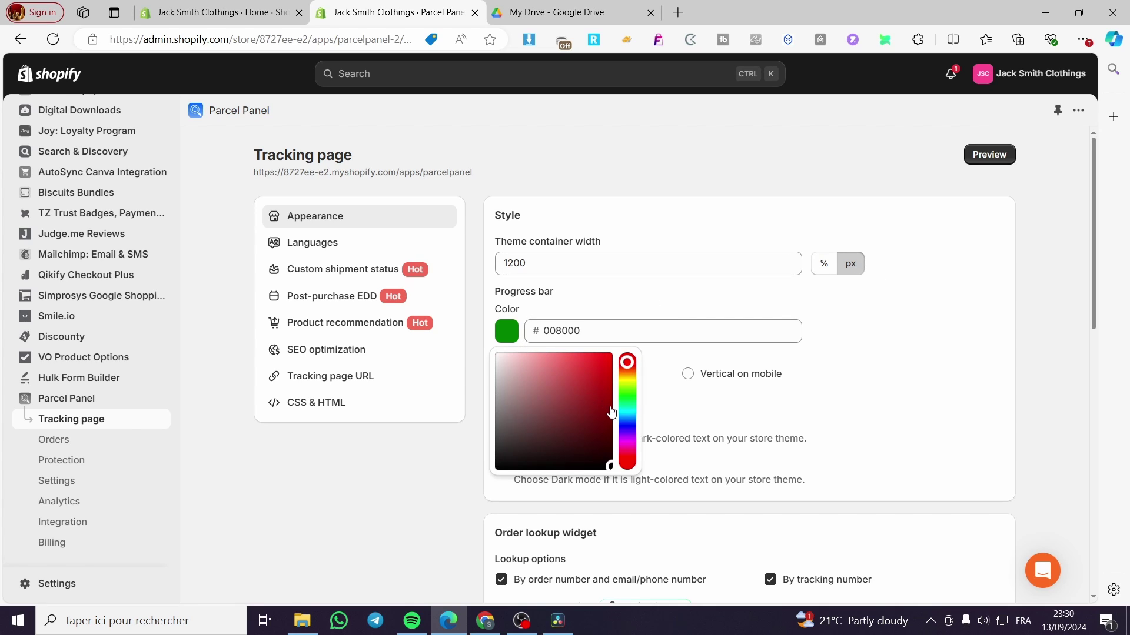
pyautogui.moveTo(627, 415); pyautogui.dragTo(608, 370)
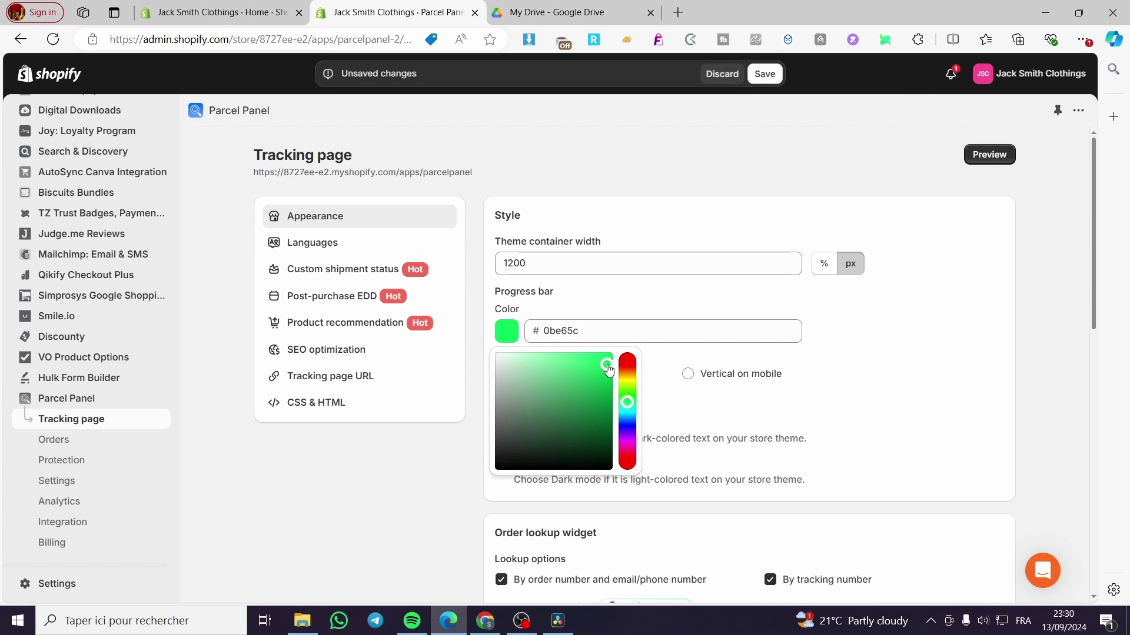
pyautogui.click(989, 155)
pyautogui.click(412, 7)
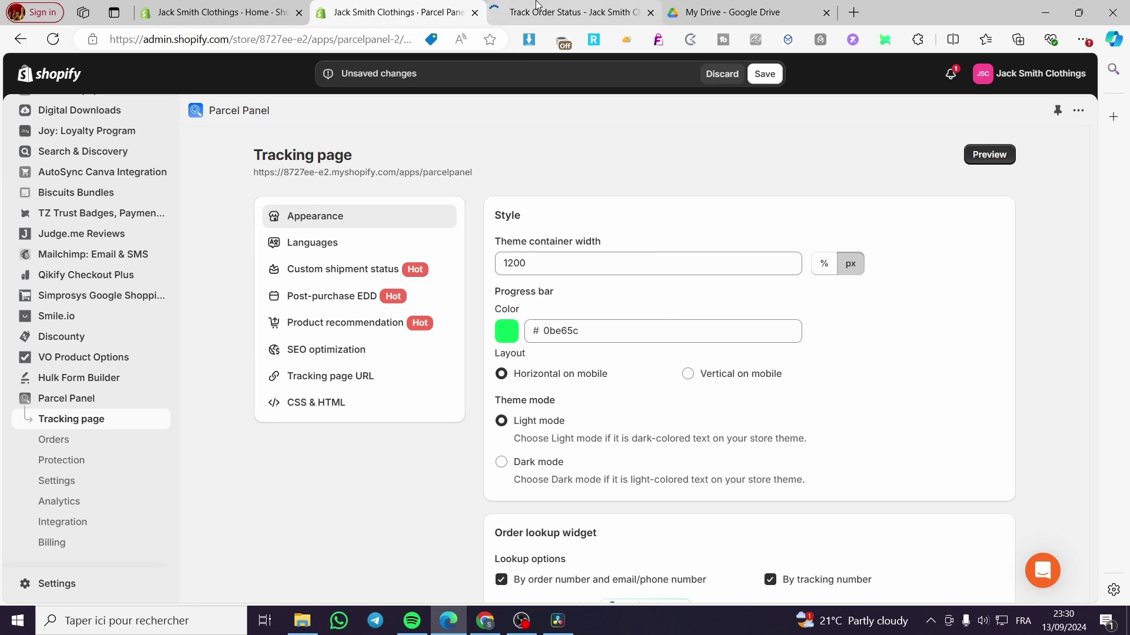
# Save the 0be65c progress bar colour in the Parcel Panel tracking page settings.
pyautogui.click(497, 8)
pyautogui.scroll(-3, 497, 363)
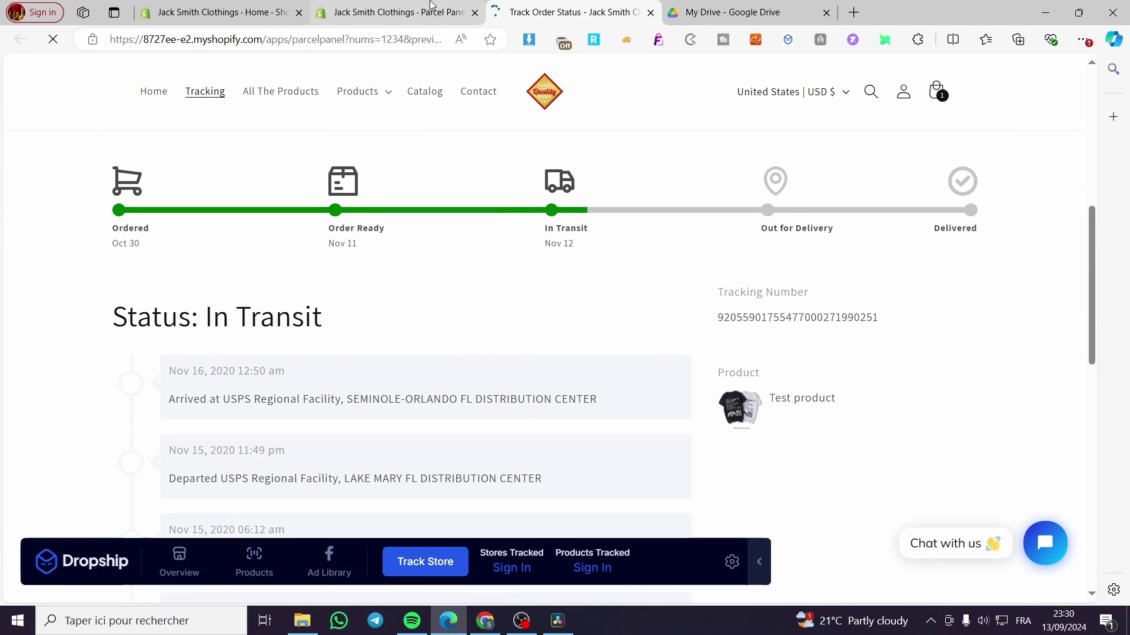
pyautogui.click(400, 12)
pyautogui.click(576, 6)
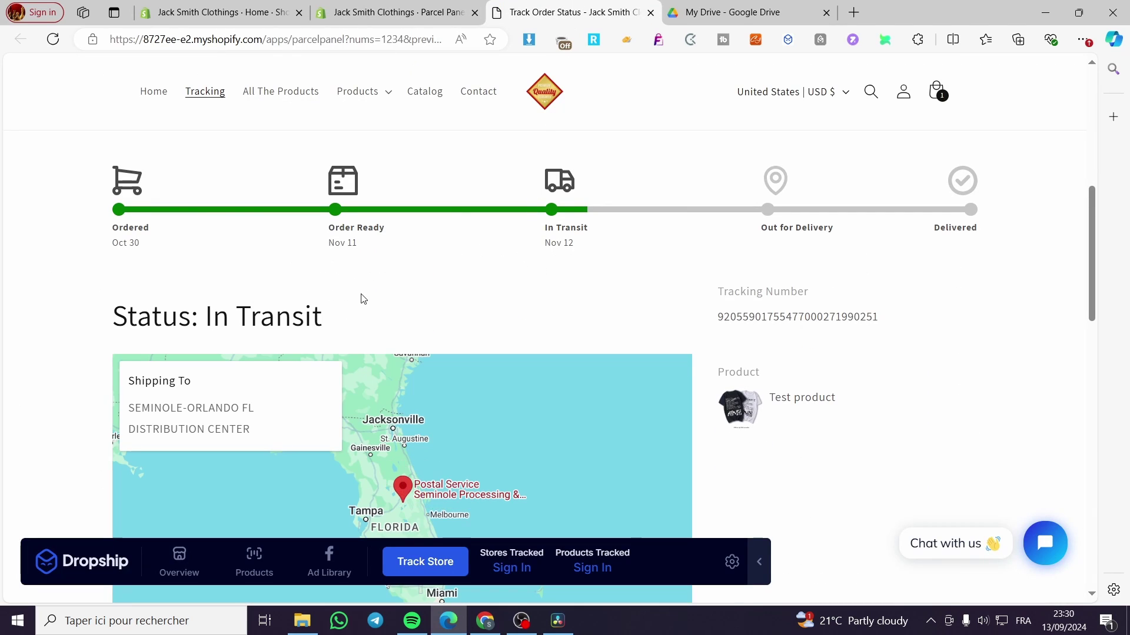
pyautogui.click(406, 10)
pyautogui.click(764, 74)
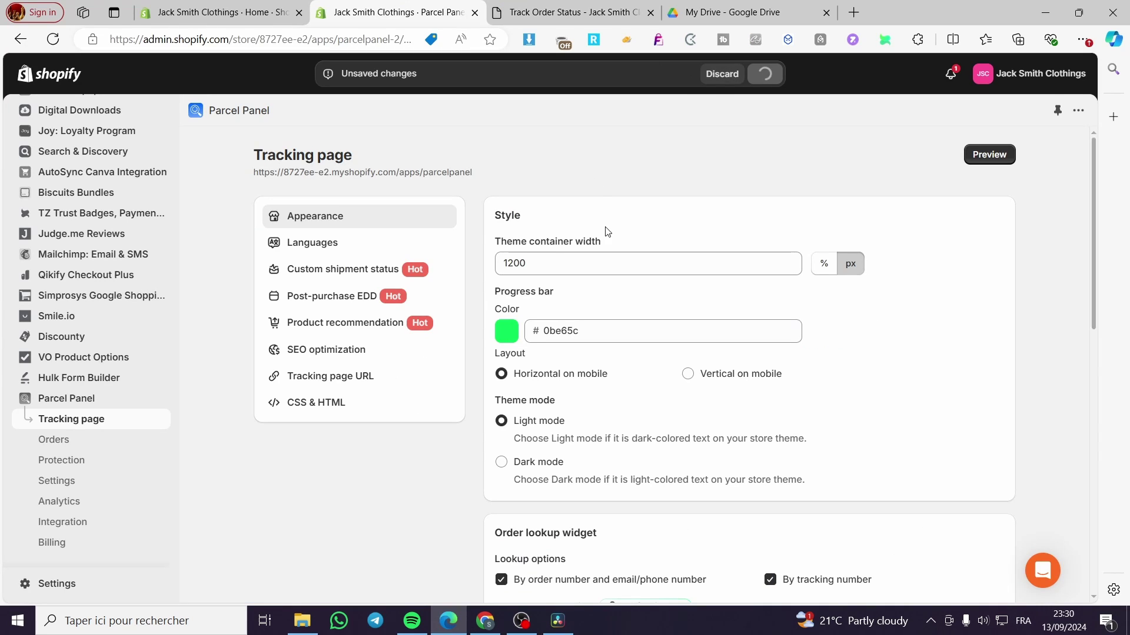
# Reload the order #1234 tracking preview and review its green progress bar, map and USPS events.
pyautogui.click(571, 5)
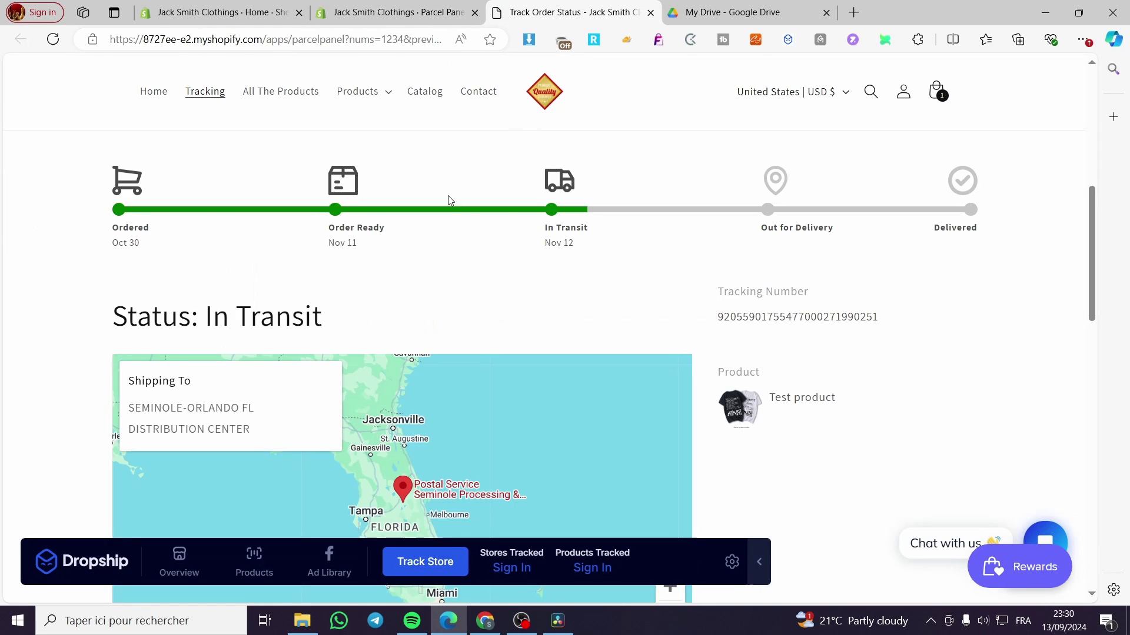
pyautogui.click(53, 38)
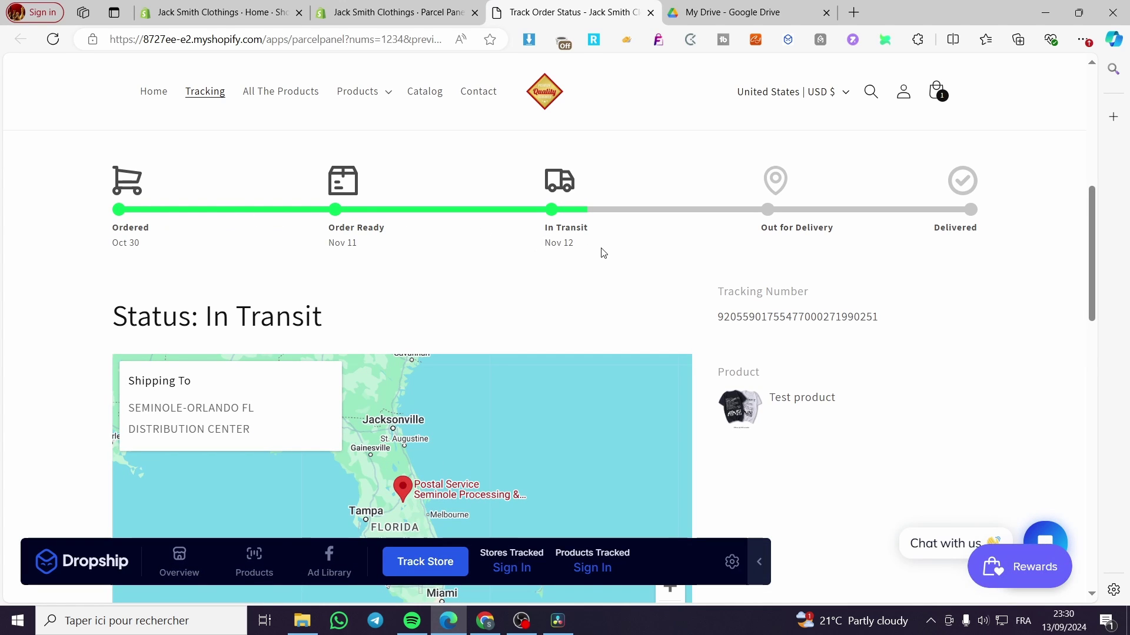
pyautogui.scroll(-1, 515, 235)
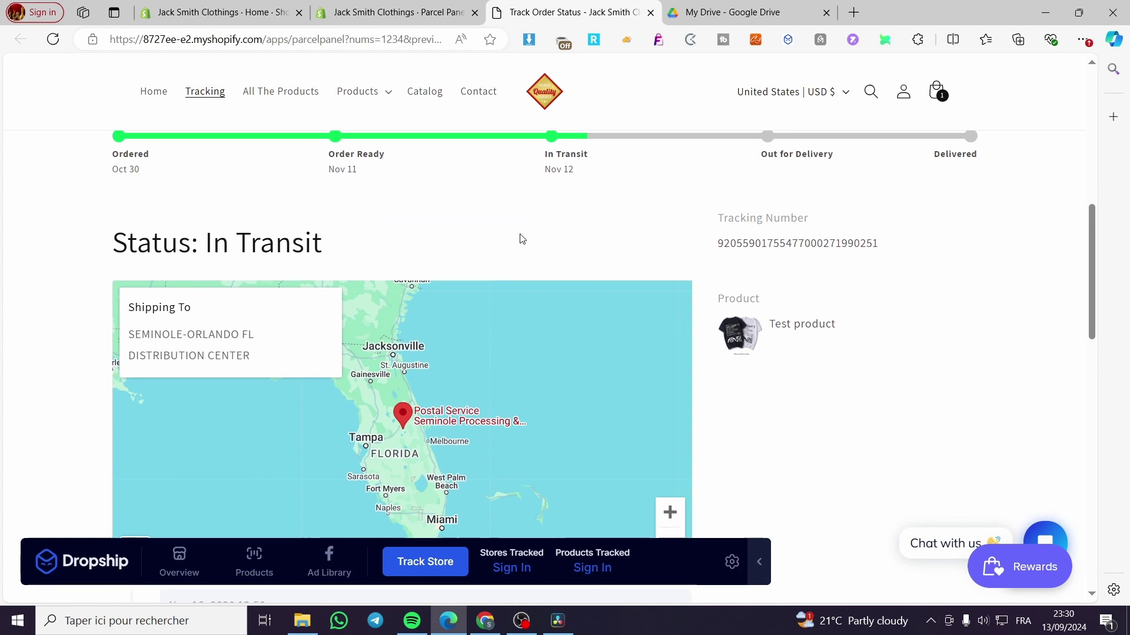
pyautogui.scroll(9, 511, 237)
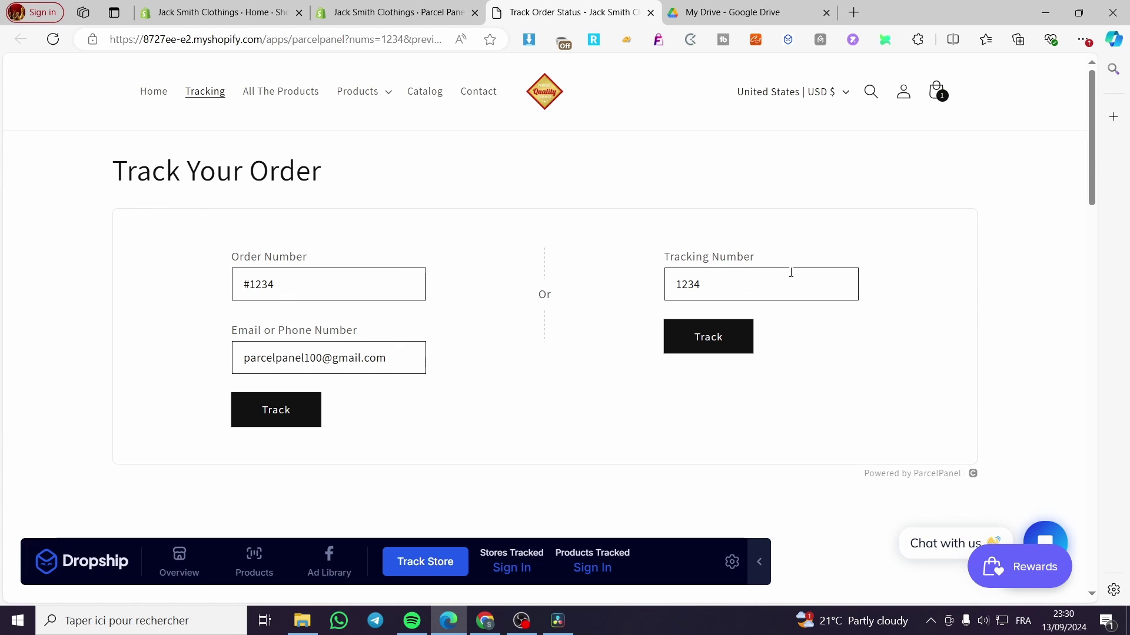
pyautogui.scroll(-1, 787, 275)
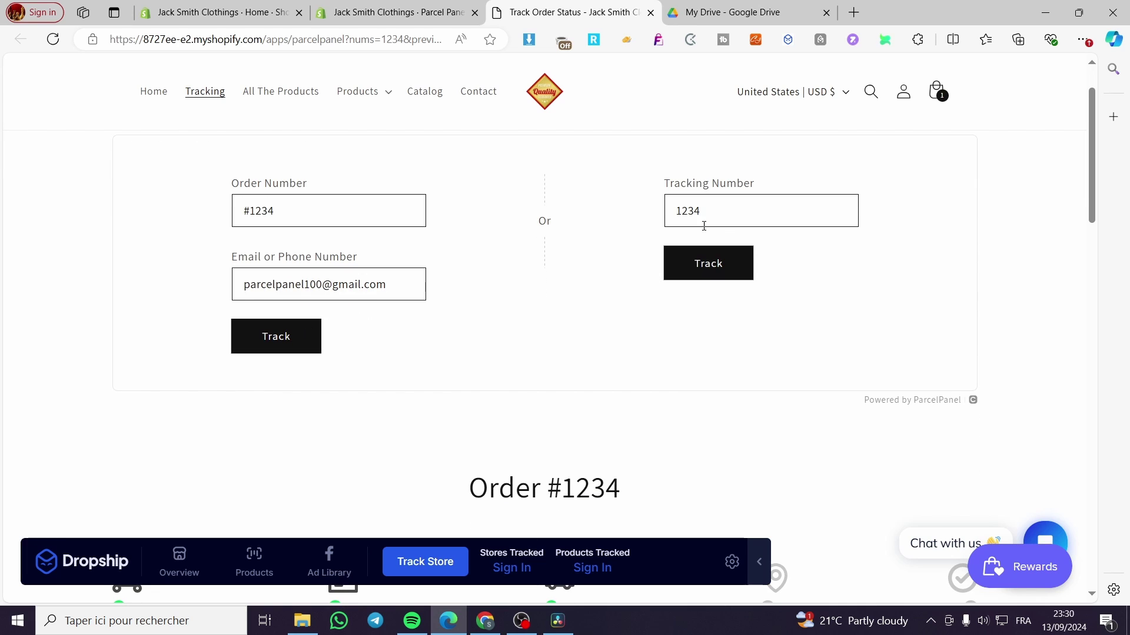
pyautogui.scroll(-3, 494, 282)
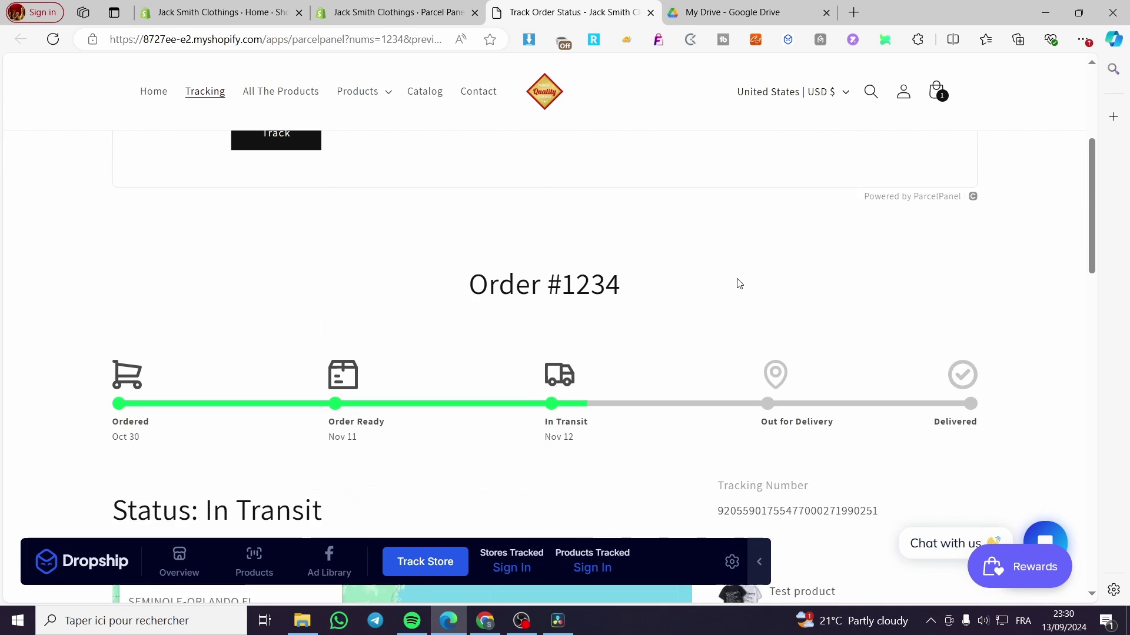
pyautogui.scroll(-1, 383, 323)
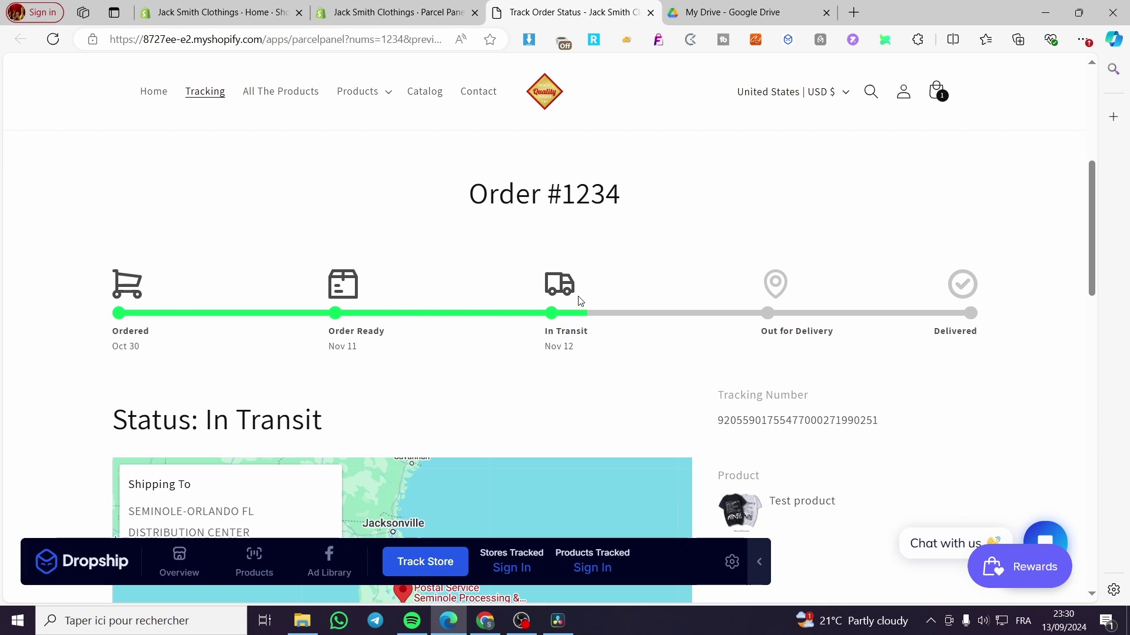
pyautogui.scroll(-2, 935, 319)
pyautogui.moveTo(717, 273); pyautogui.dragTo(903, 287)
pyautogui.click(921, 302)
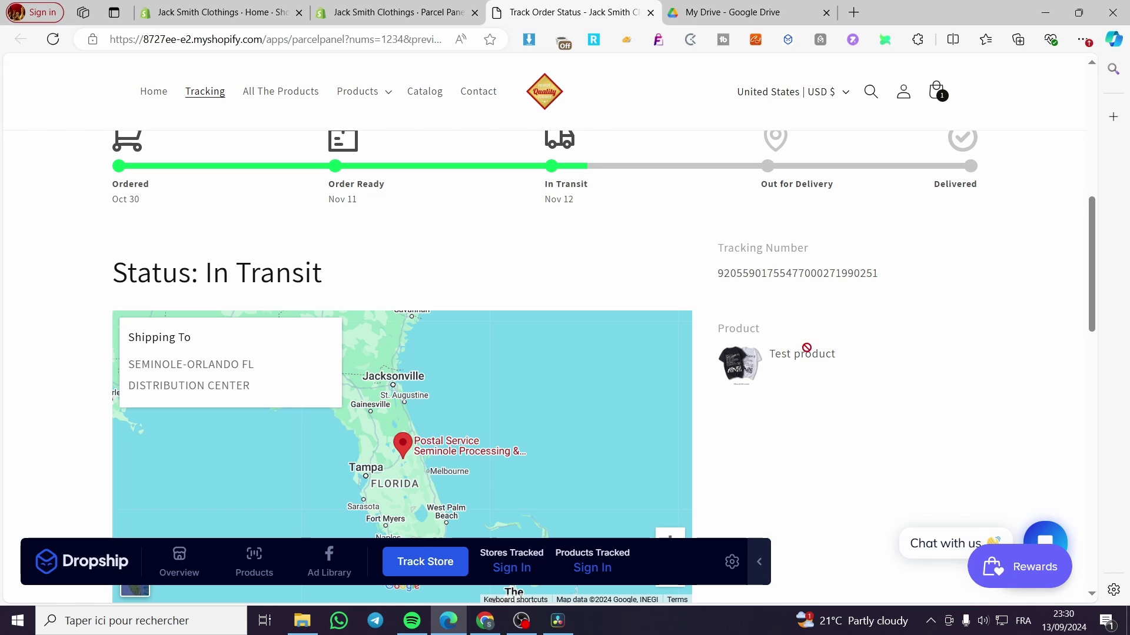
pyautogui.scroll(-3, 542, 379)
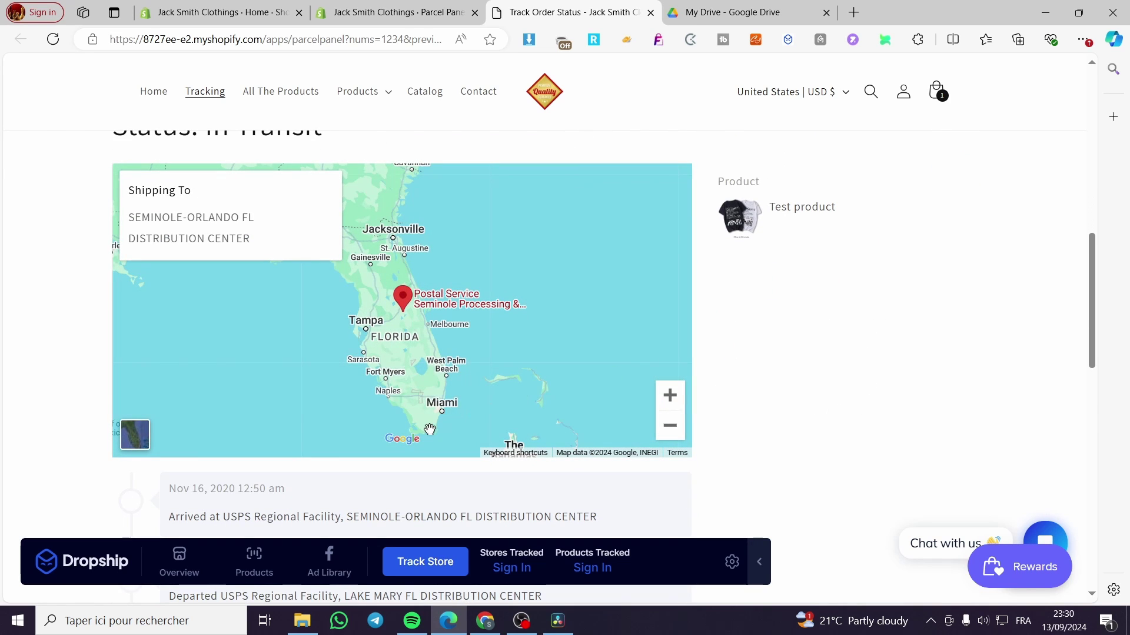
pyautogui.scroll(-3, 429, 430)
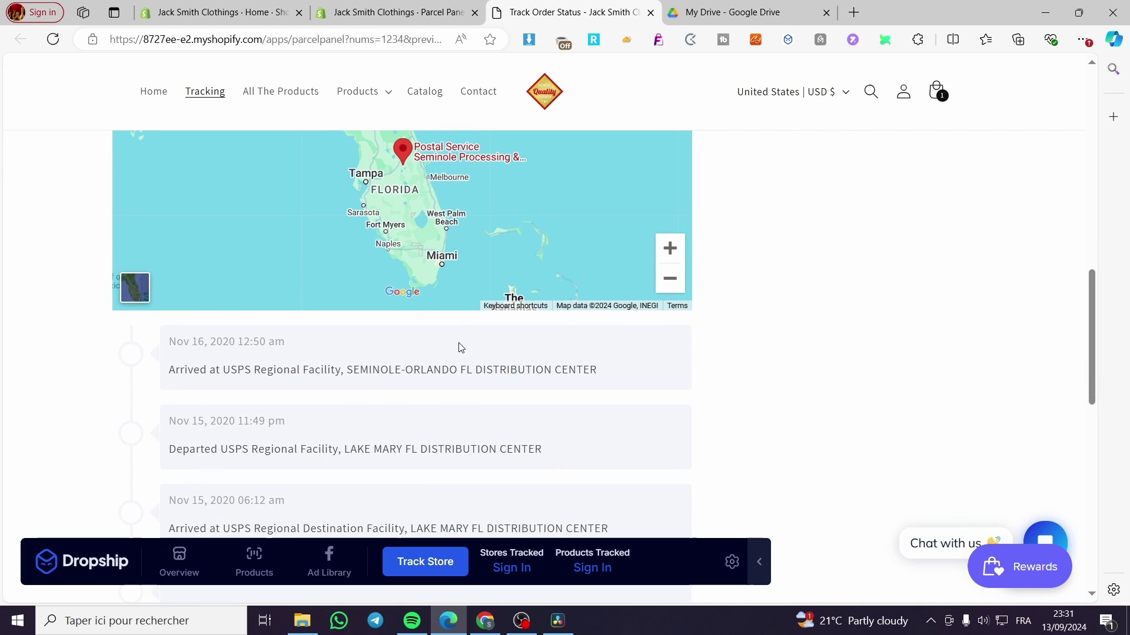
pyautogui.scroll(-5, 465, 348)
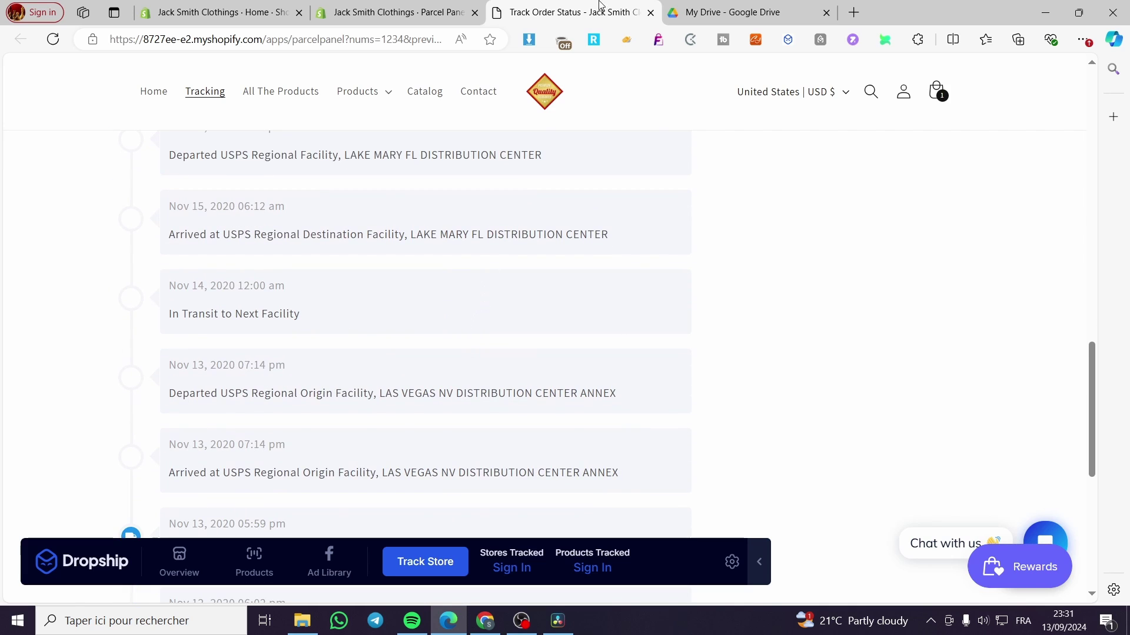
# Close the Track Order Status preview and review the Appearance and Tracking results settings.
pyautogui.click(651, 13)
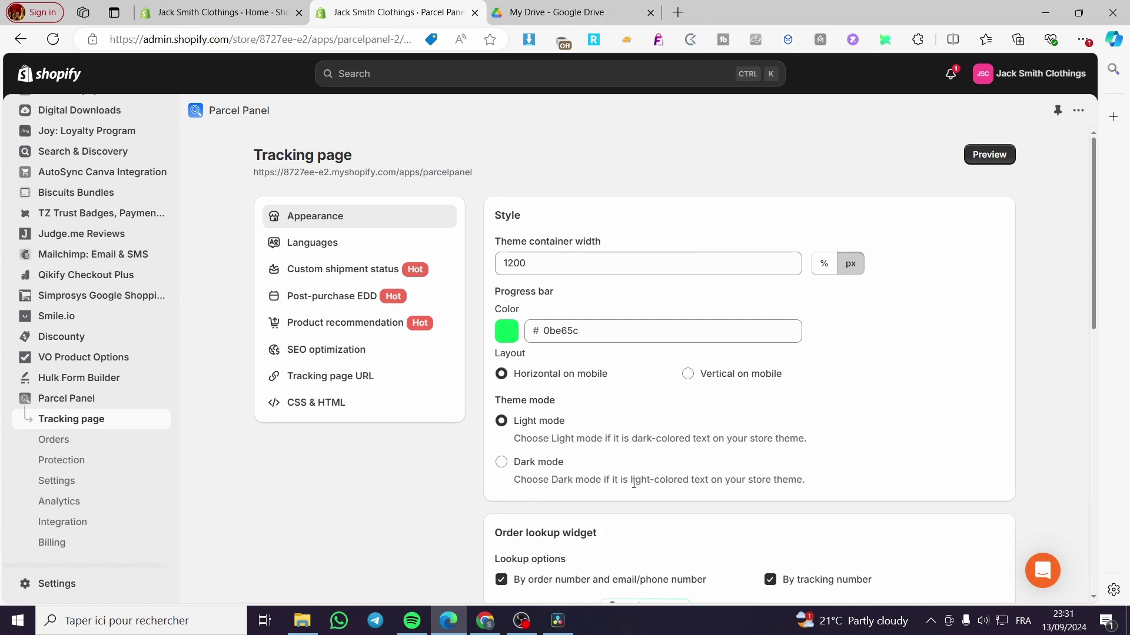
pyautogui.scroll(-4, 565, 365)
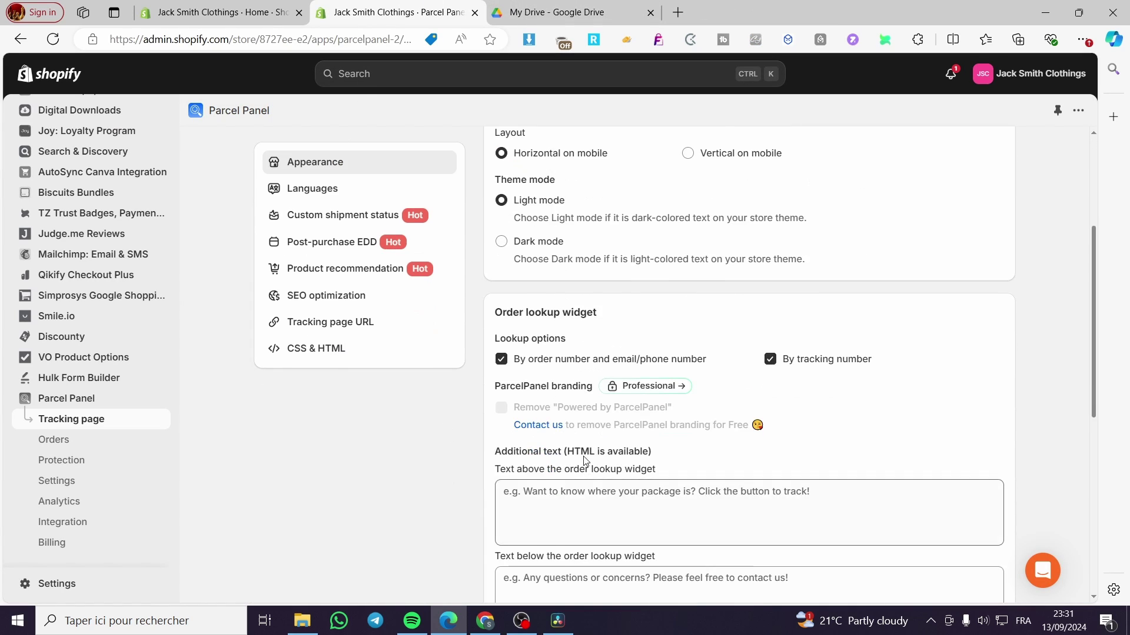
pyautogui.scroll(1, 547, 252)
pyautogui.scroll(1, 537, 249)
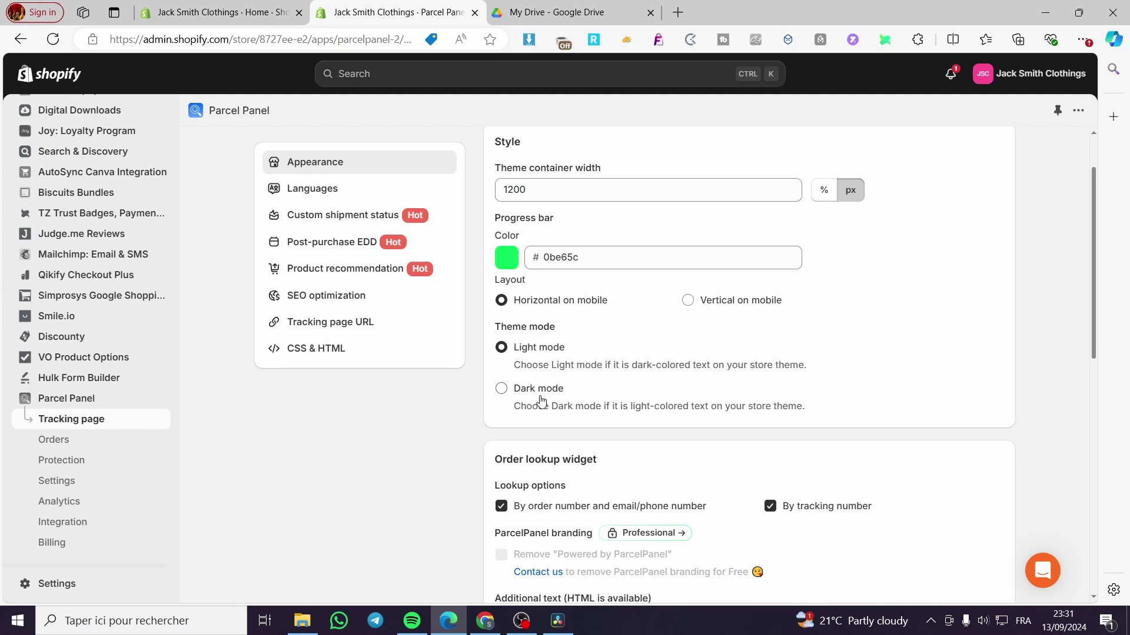
pyautogui.scroll(-3, 542, 400)
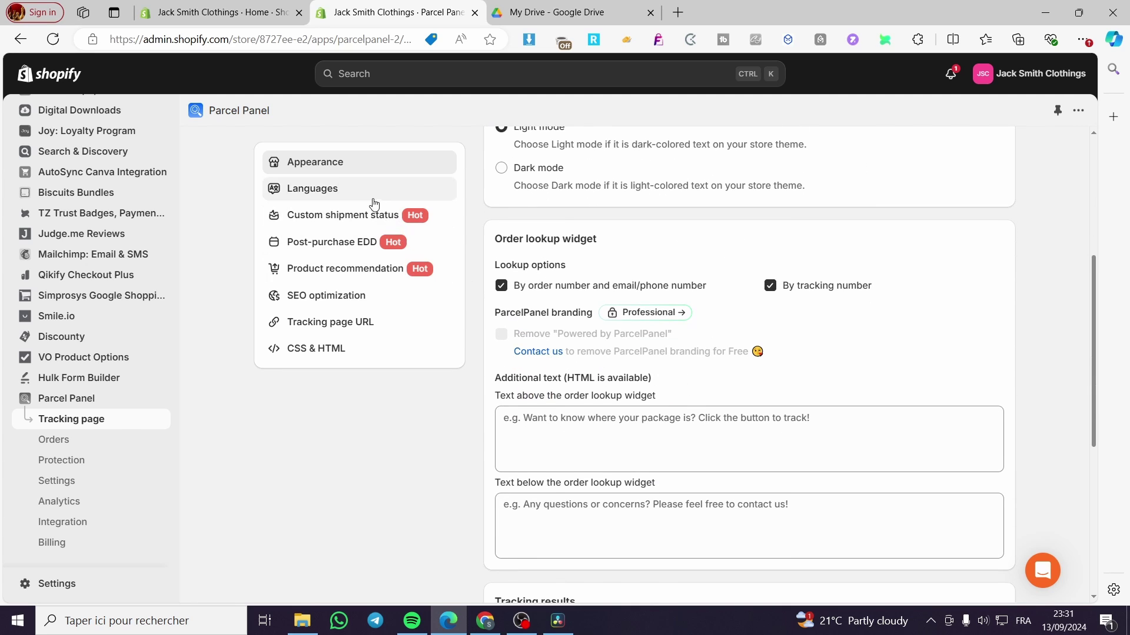
pyautogui.scroll(-5, 629, 359)
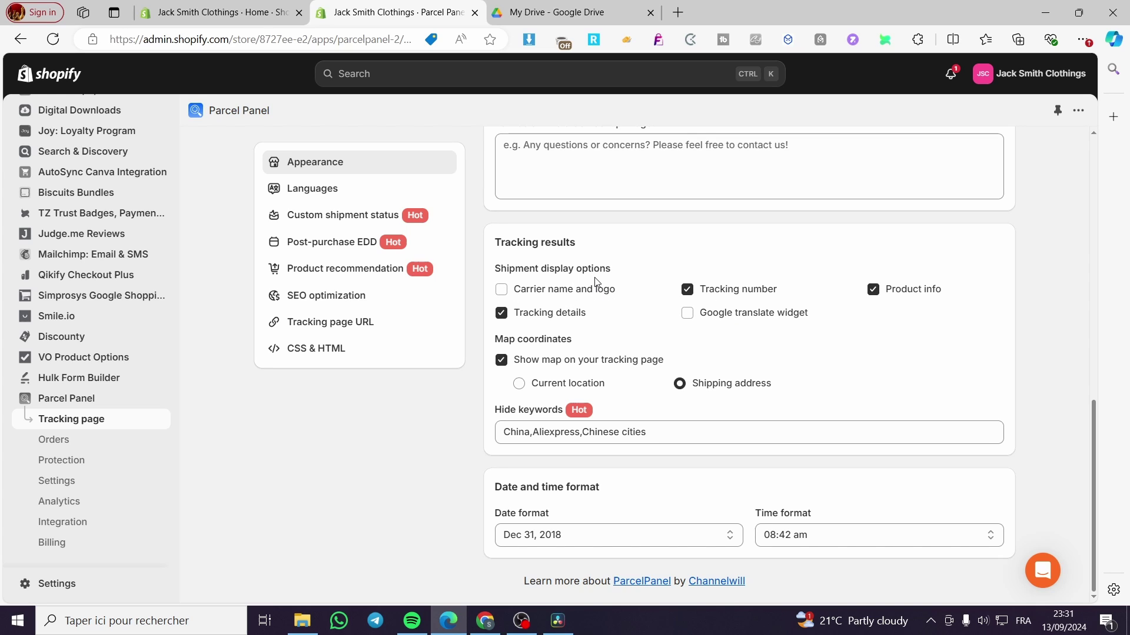
pyautogui.click(353, 192)
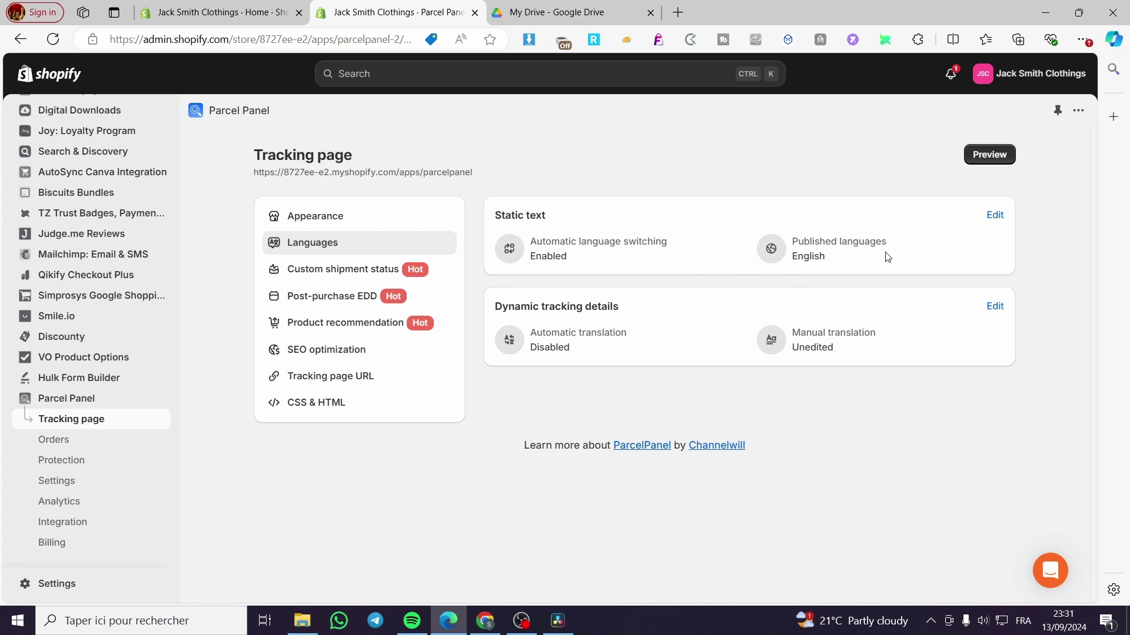
pyautogui.click(374, 356)
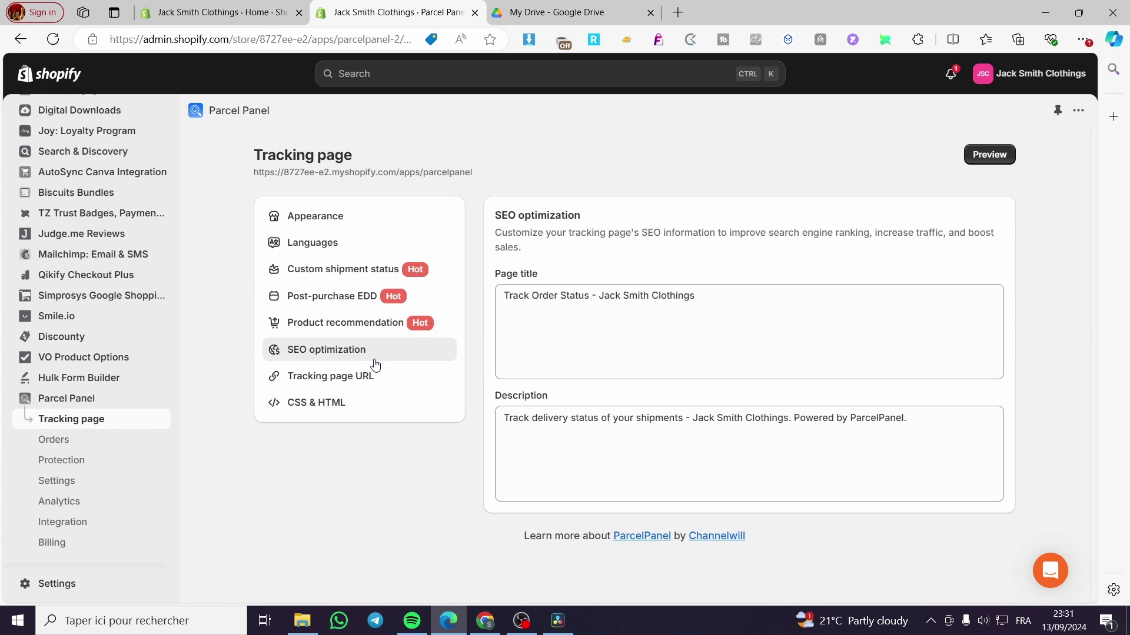
pyautogui.click(315, 378)
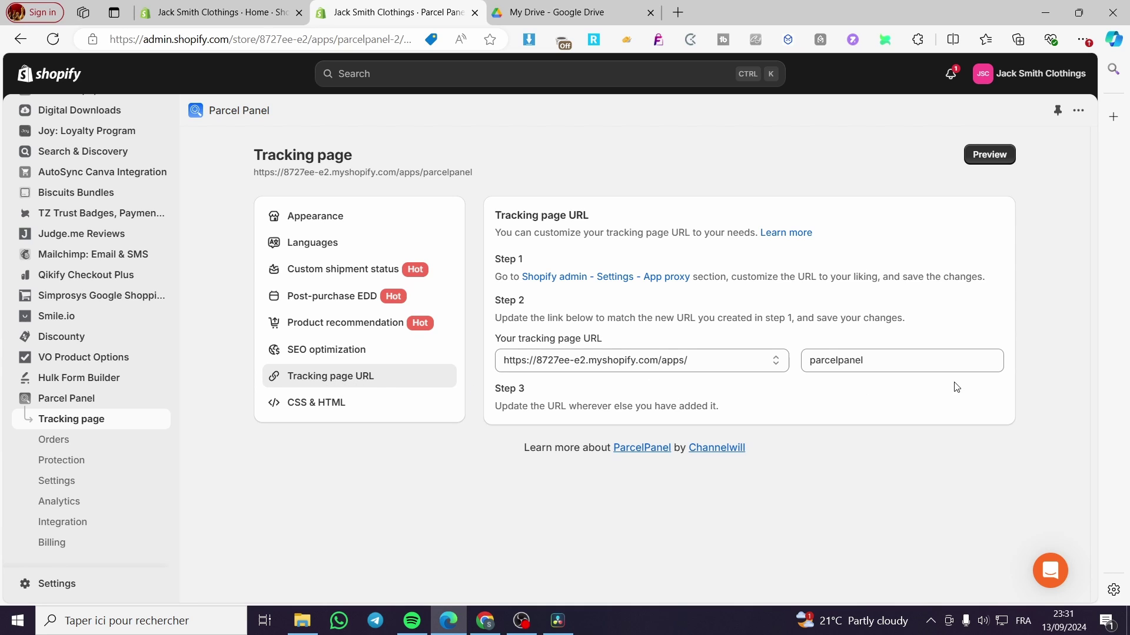
pyautogui.click(380, 399)
pyautogui.scroll(-5, 569, 378)
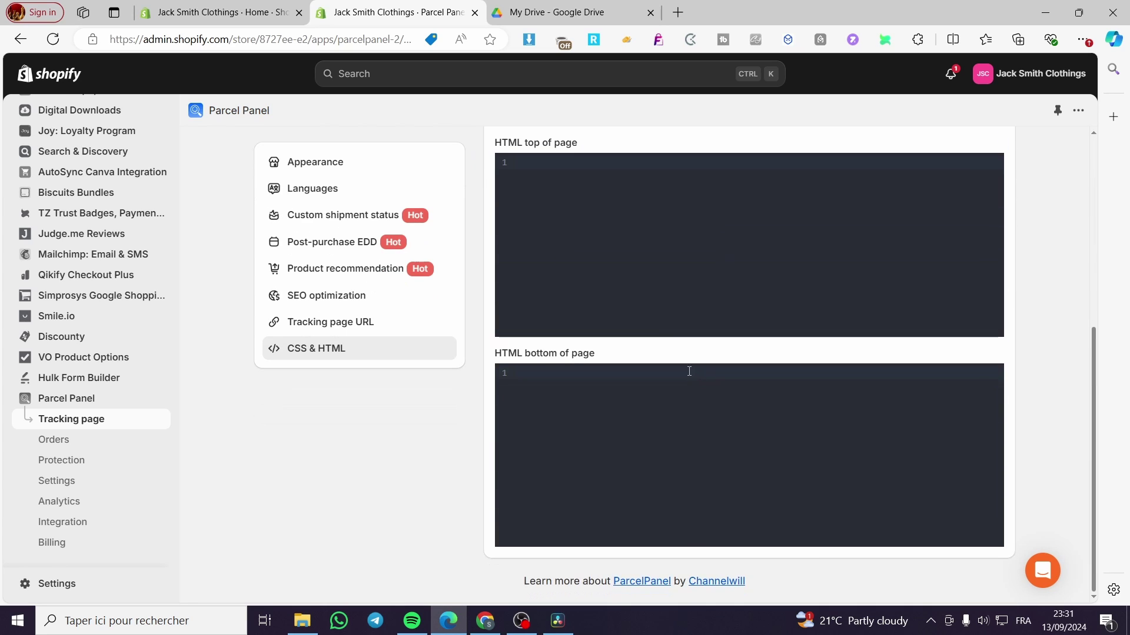
pyautogui.scroll(6, 688, 371)
pyautogui.click(354, 228)
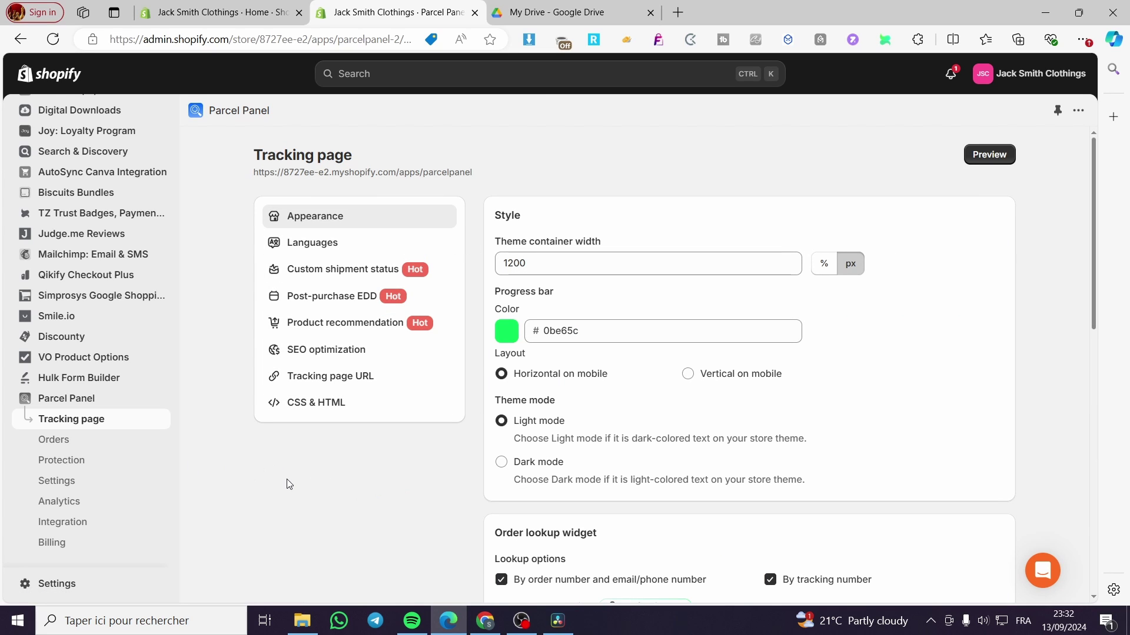
# View Parcel Panel's Orders list with the pending Sep 08 shipment and close its tracking preview.
pyautogui.click(83, 438)
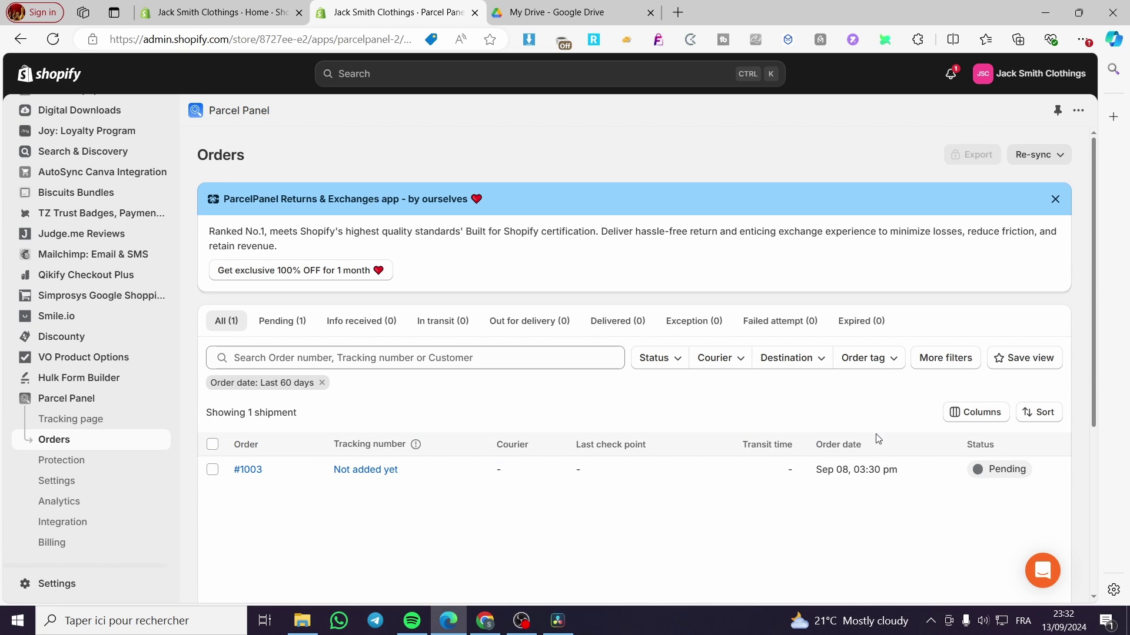
pyautogui.scroll(-3, 836, 437)
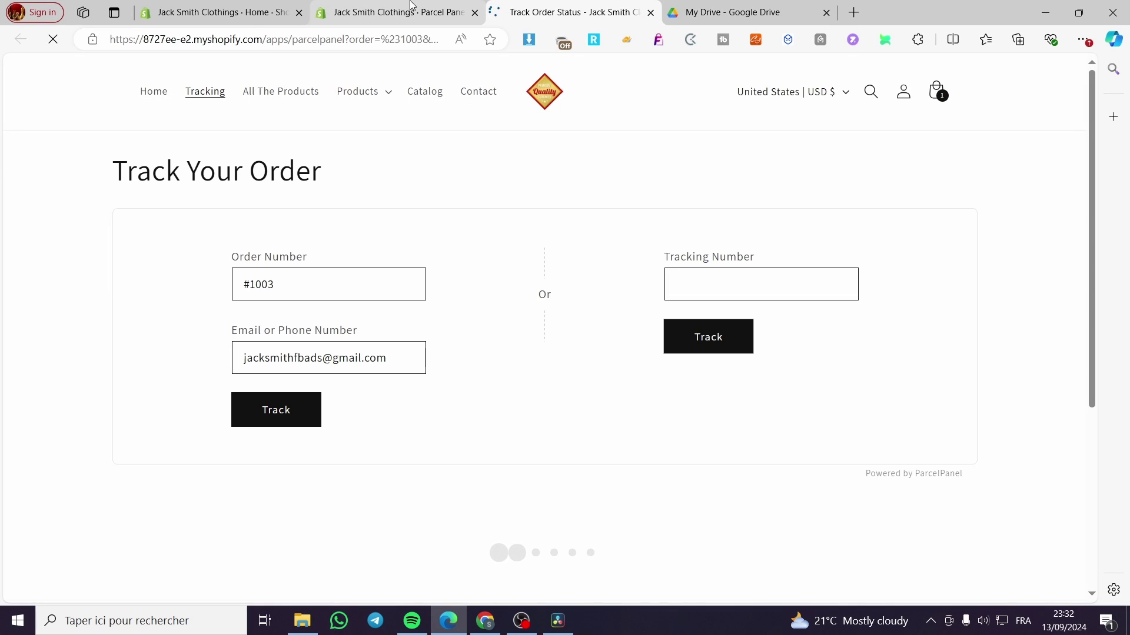
pyautogui.click(650, 12)
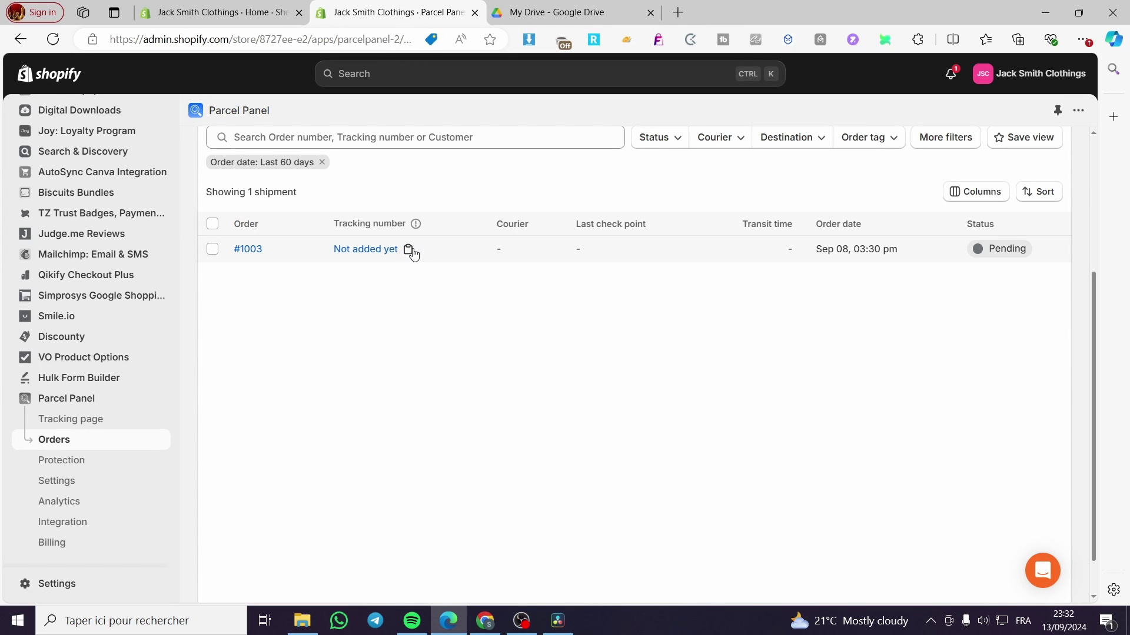
# Review the Worry-Free Delivery protection page, then go to Parcel Panel Settings.
pyautogui.click(73, 464)
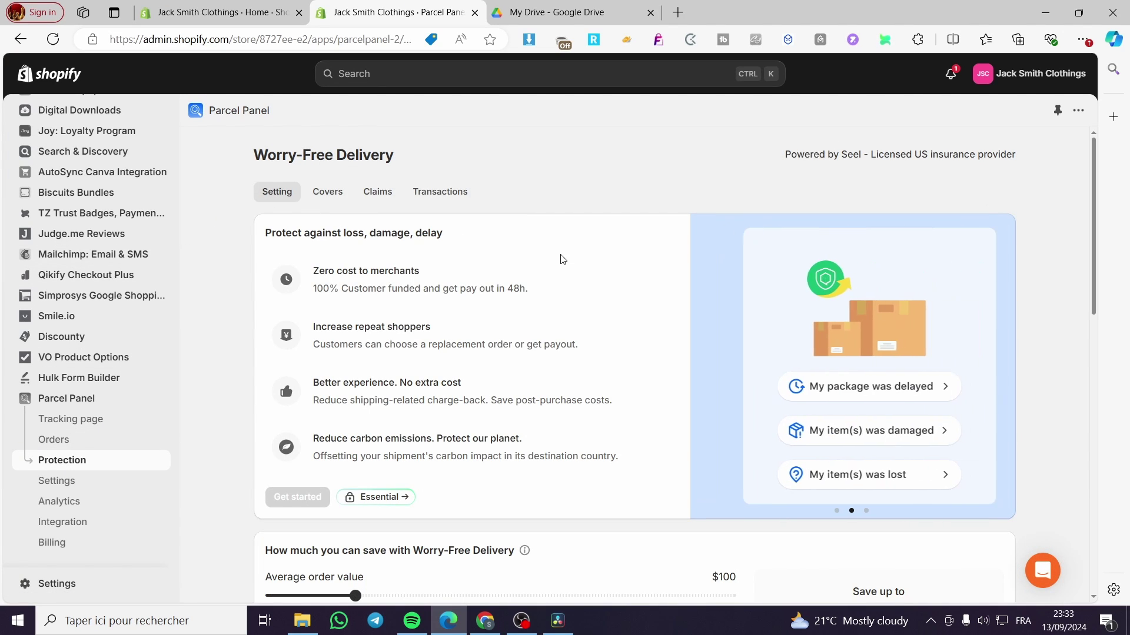
pyautogui.scroll(-2, 953, 328)
pyautogui.scroll(-2, 926, 327)
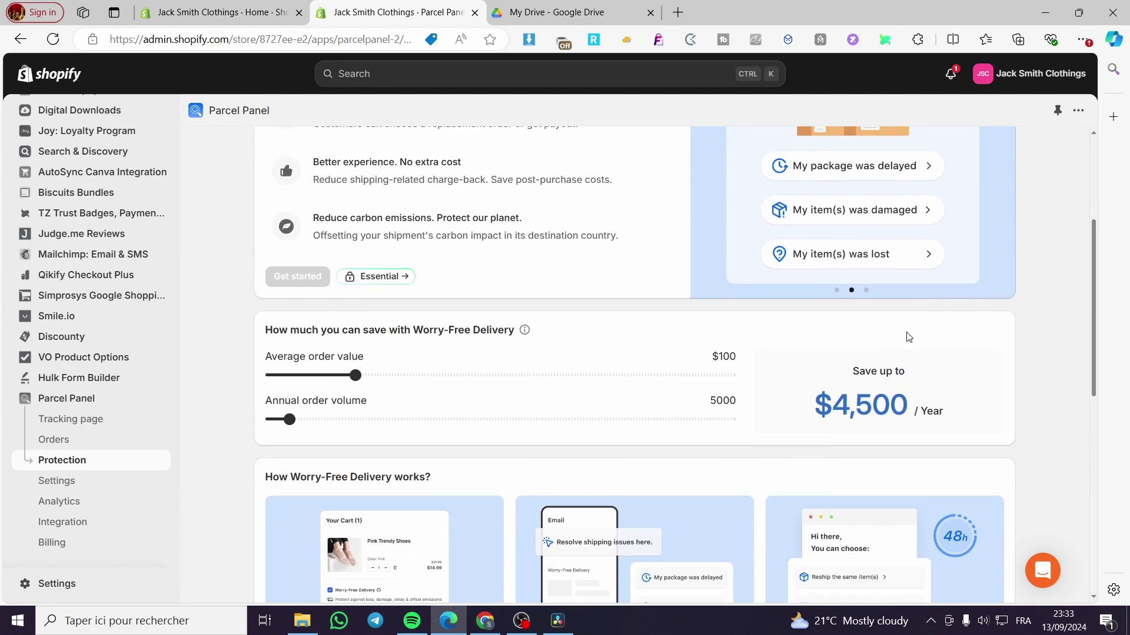
pyautogui.scroll(-3, 318, 389)
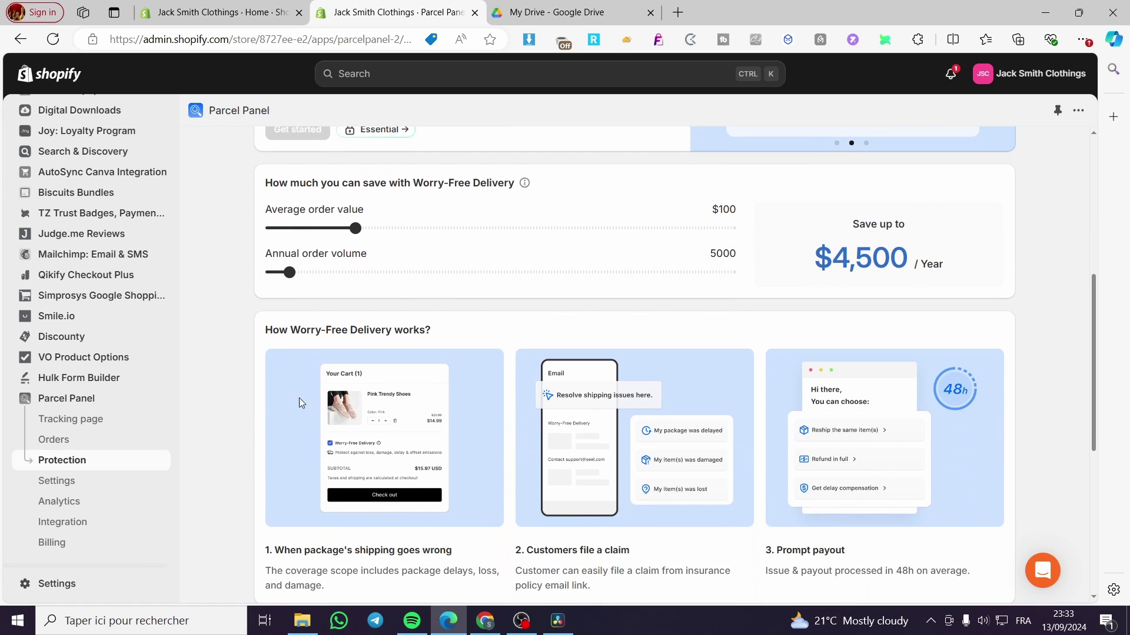
pyautogui.click(89, 483)
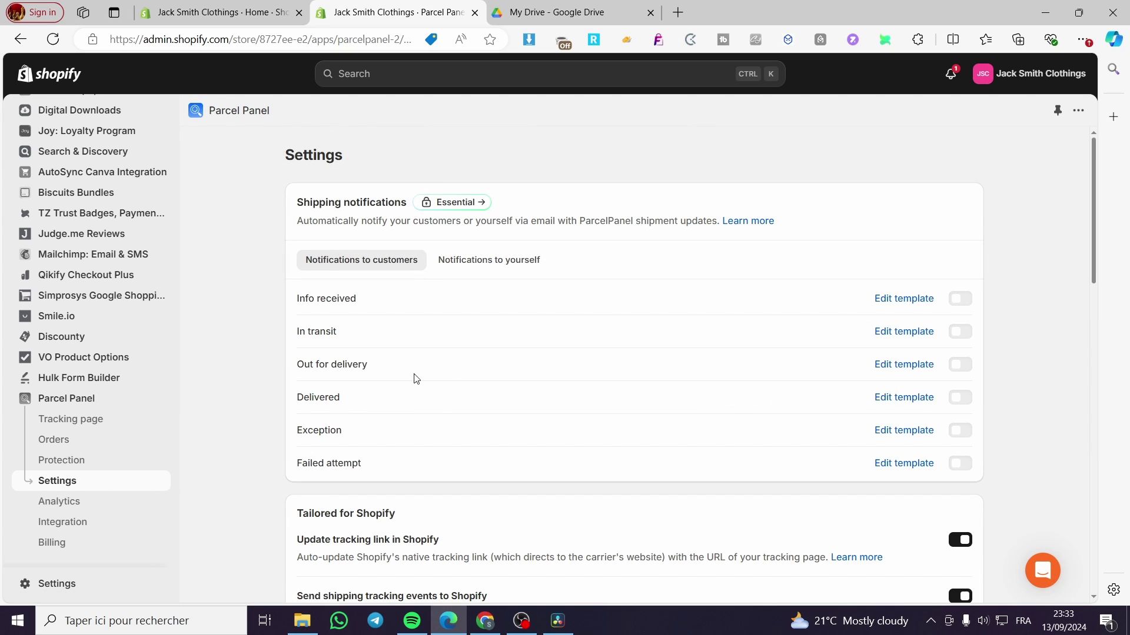
# View Parcel Panel's Integration apps, including Klaviyo, Omnisend, PayPal, Shopify Flow and Webhooks.
pyautogui.click(88, 522)
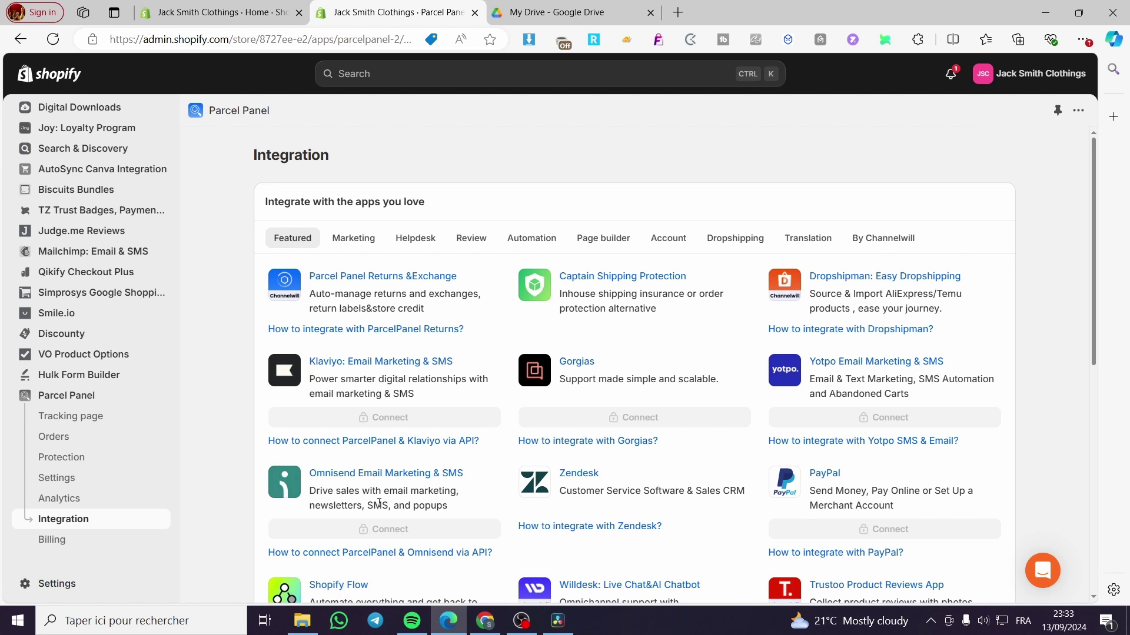
pyautogui.scroll(-3, 604, 466)
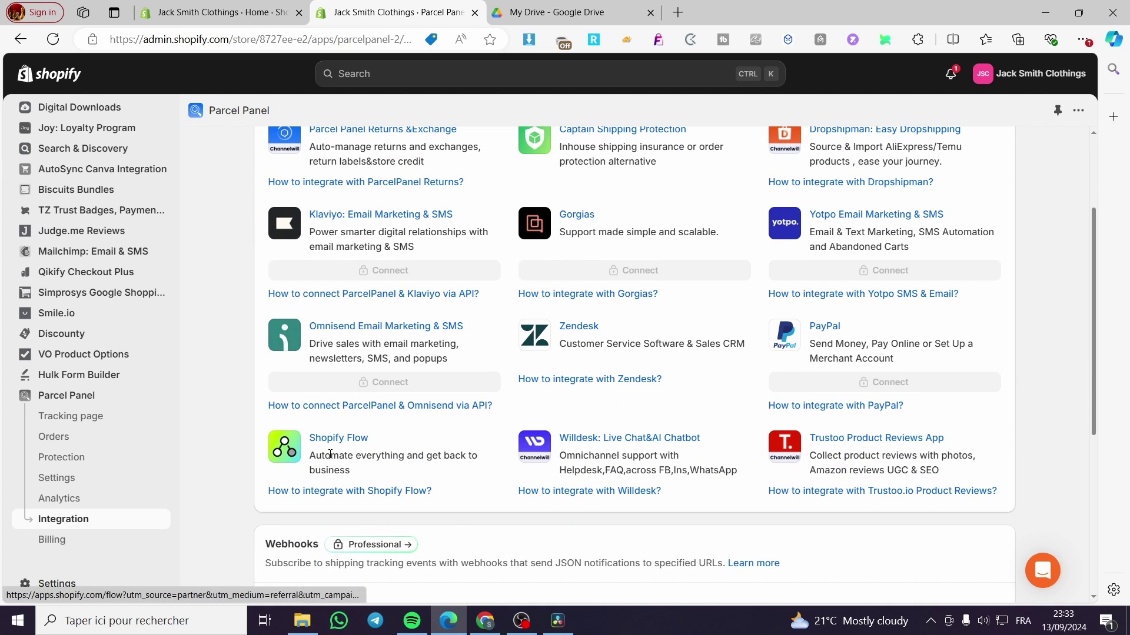
# Review the Billing page: Free plan at $0/month with 20 / 20 quota remaining.
pyautogui.click(62, 539)
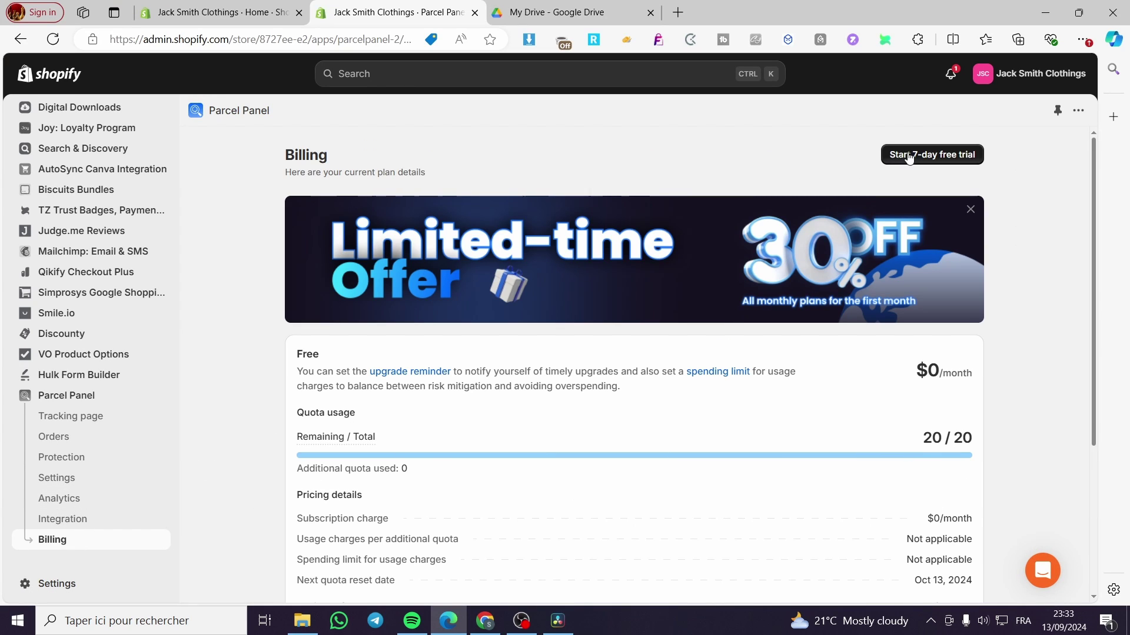
pyautogui.scroll(-3, 650, 429)
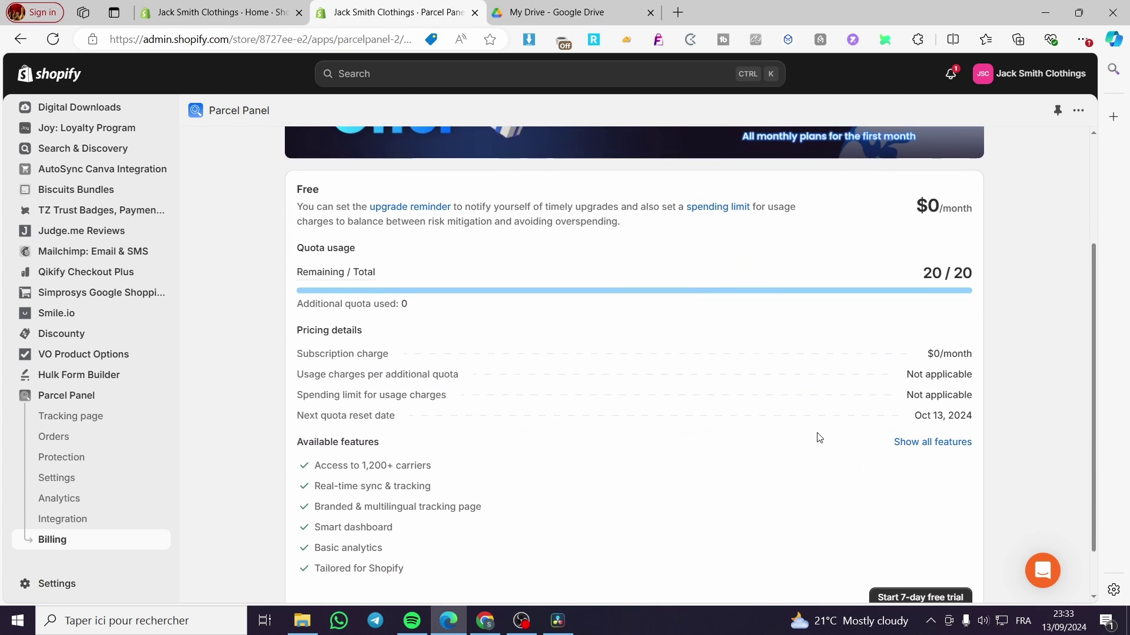
pyautogui.scroll(-1, 819, 438)
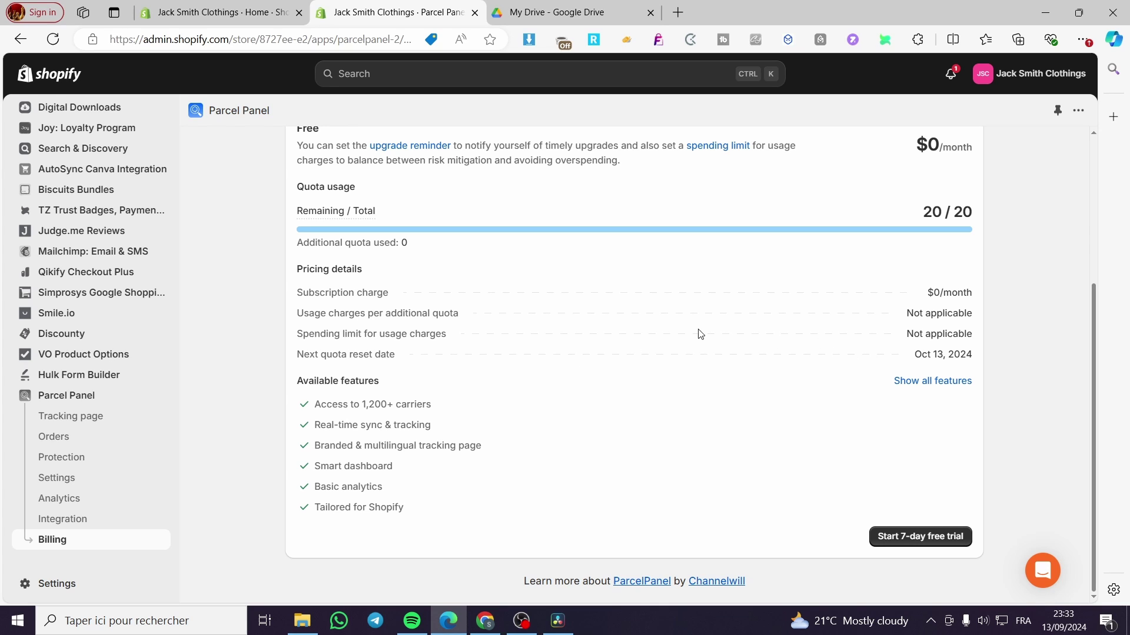
pyautogui.scroll(7, 89, 442)
pyautogui.scroll(4, 340, 441)
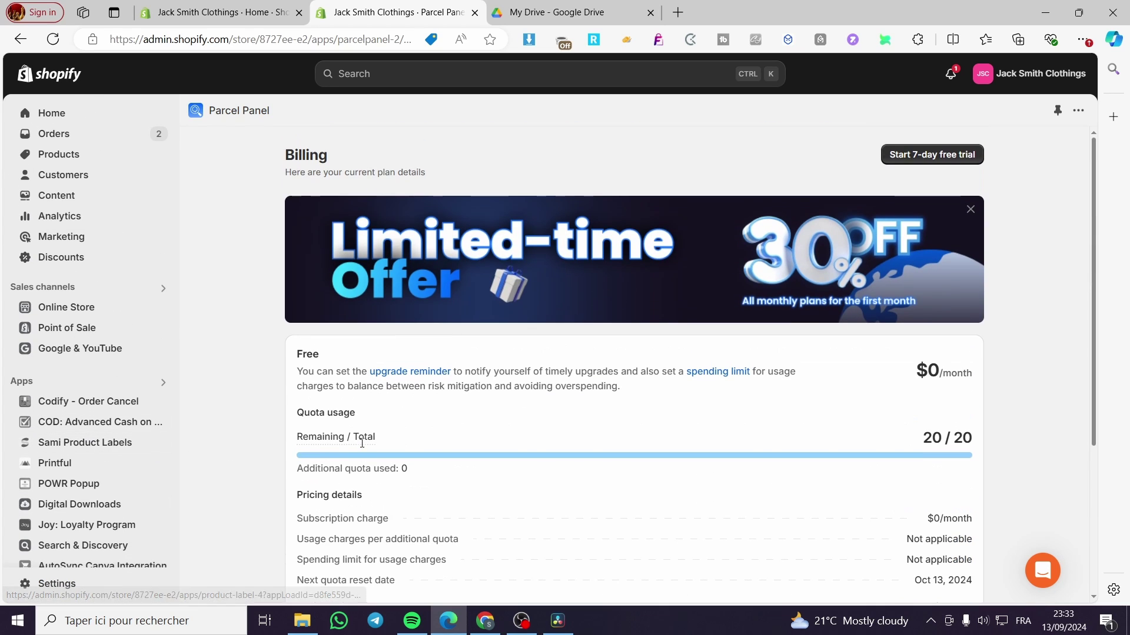